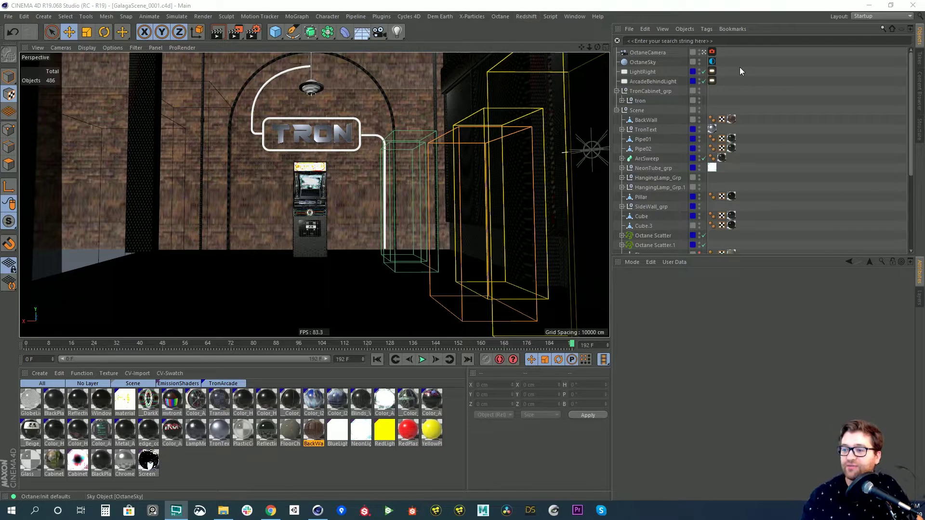
- Collapse the Scene group in the object list and open the Octane Live Viewer to preview the render
left_click(617, 110)
left_click(355, 16)
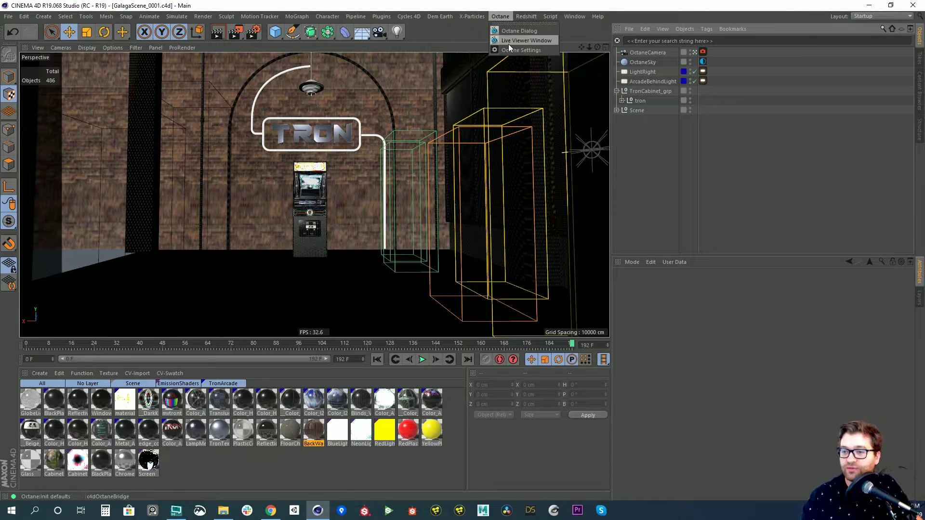
left_click(328, 104)
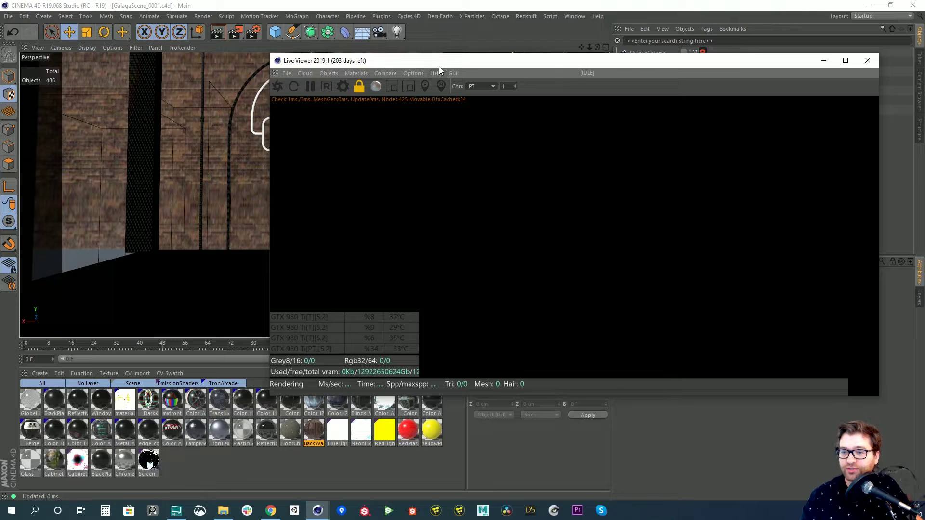
left_click_drag(438, 67, 403, 64)
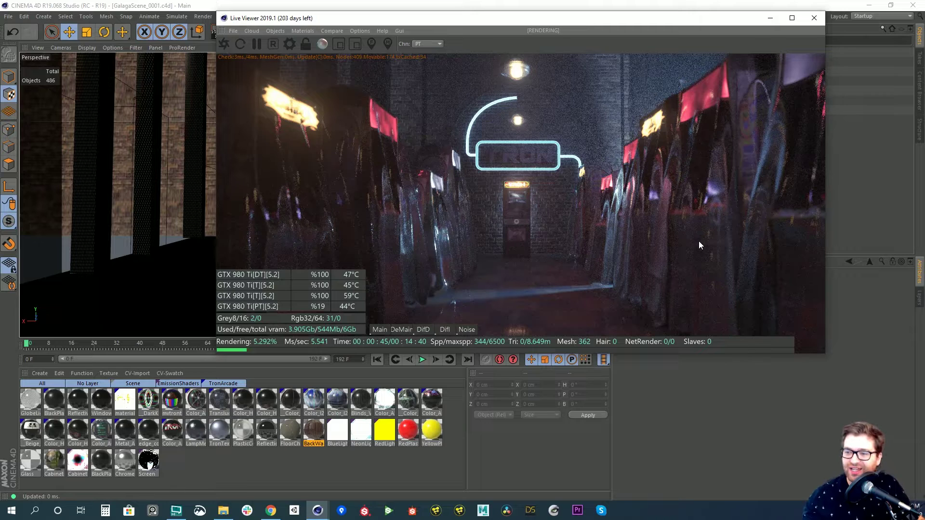
left_click_drag(574, 18, 518, 50)
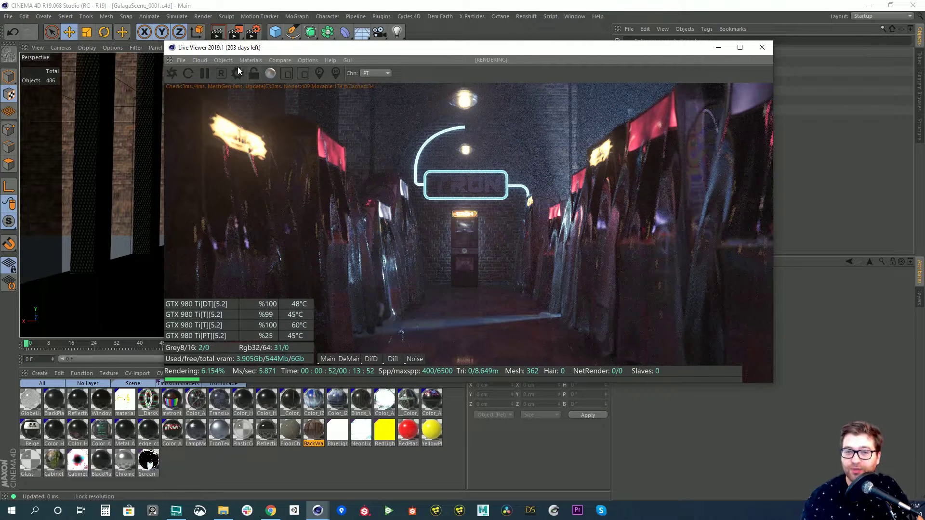
- Choose the animated package (orbx) export for the scene and close the Live Viewer
left_click(181, 59)
mouse_move(192, 137)
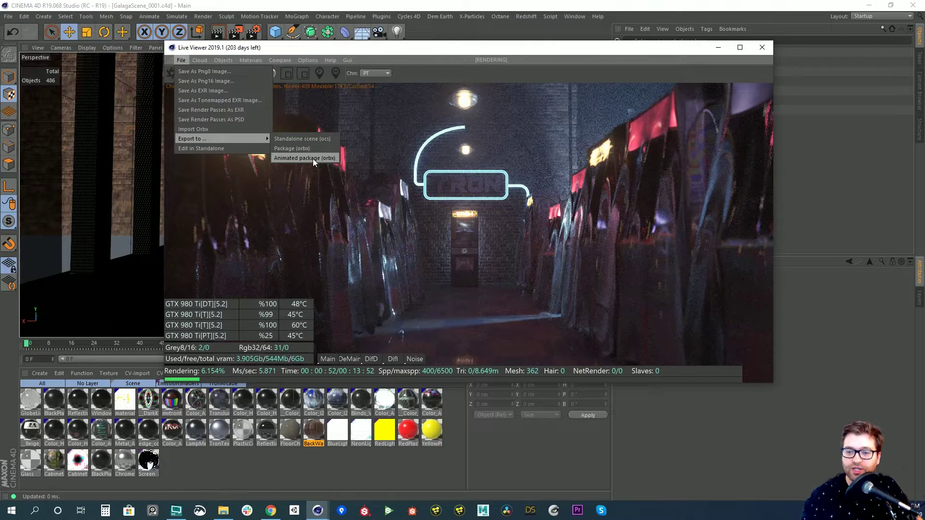
left_click(313, 158)
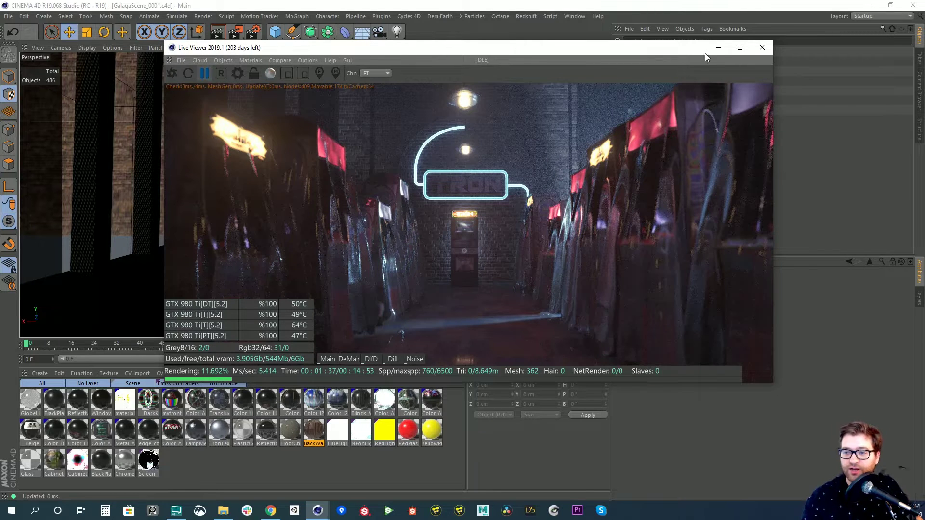
left_click(760, 47)
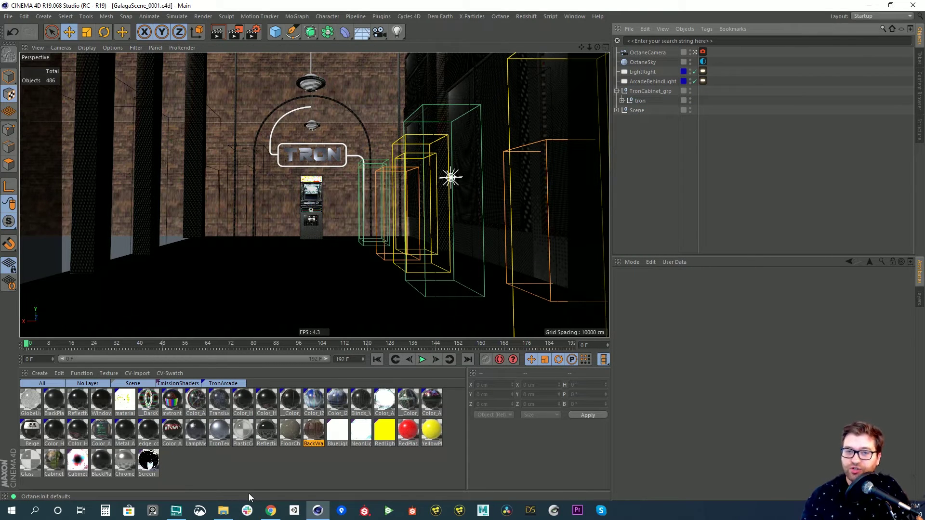
- Switch to OctaneRender Enterprise 2019.1 and open the recent project GalagaScene_0006.orbx
left_click(37, 511)
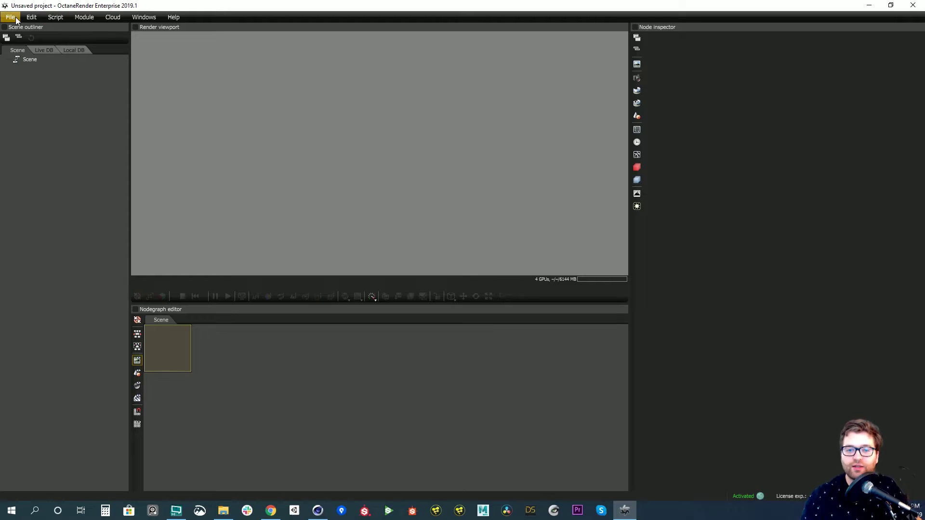
left_click(16, 20)
mouse_move(29, 46)
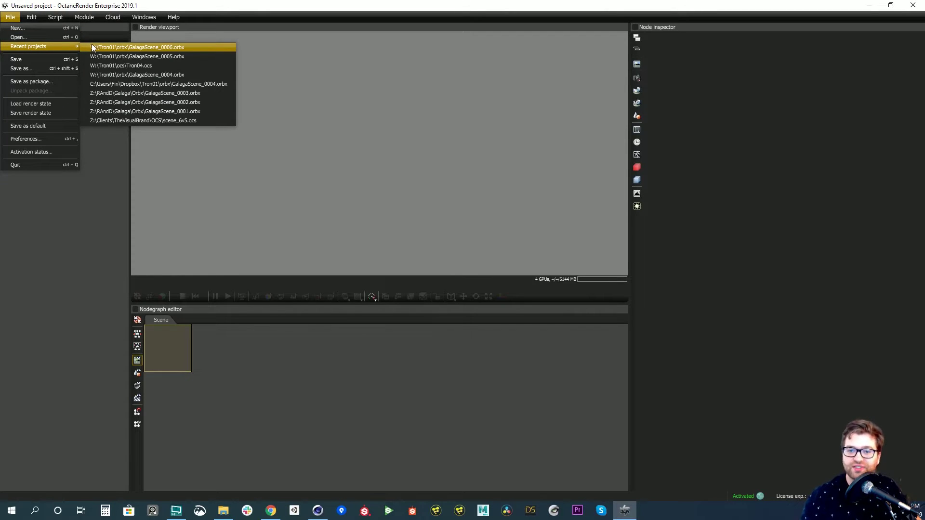
left_click(105, 48)
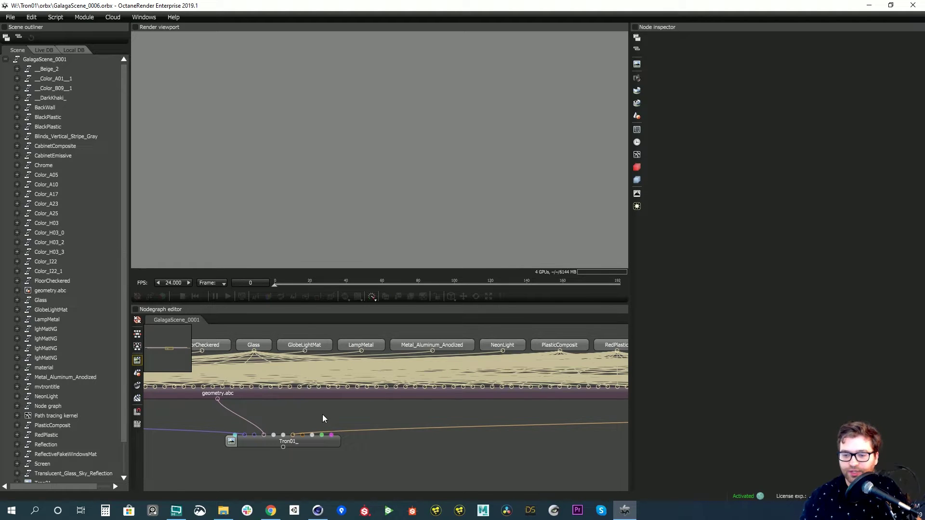
- Examine how the material nodes, geometry.abc and the Tron01_ render target are connected in the node graph
scroll(325, 419, "down", 5)
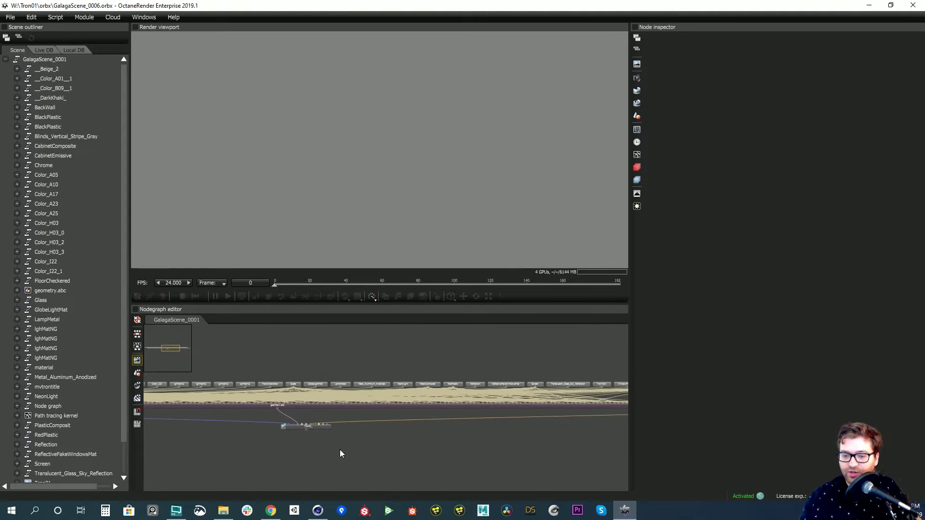
middle_click_drag(263, 450, 466, 458)
scroll(423, 452, "down", 4)
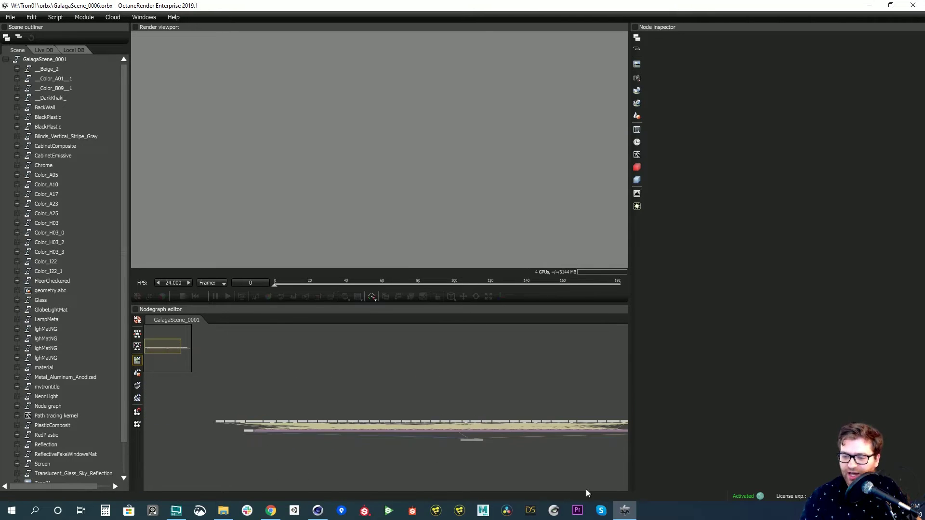
middle_click_drag(418, 464, 351, 450)
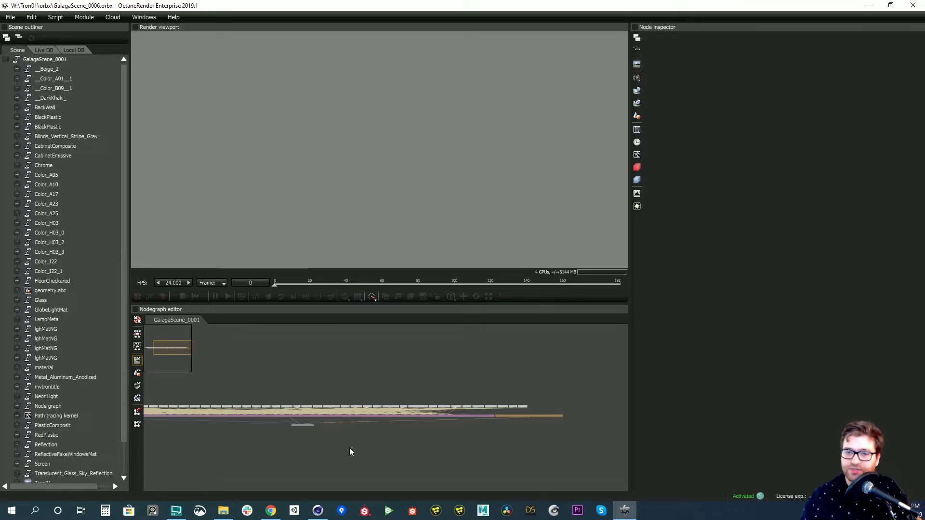
scroll(354, 450, "up", 2)
scroll(417, 432, "up", 3)
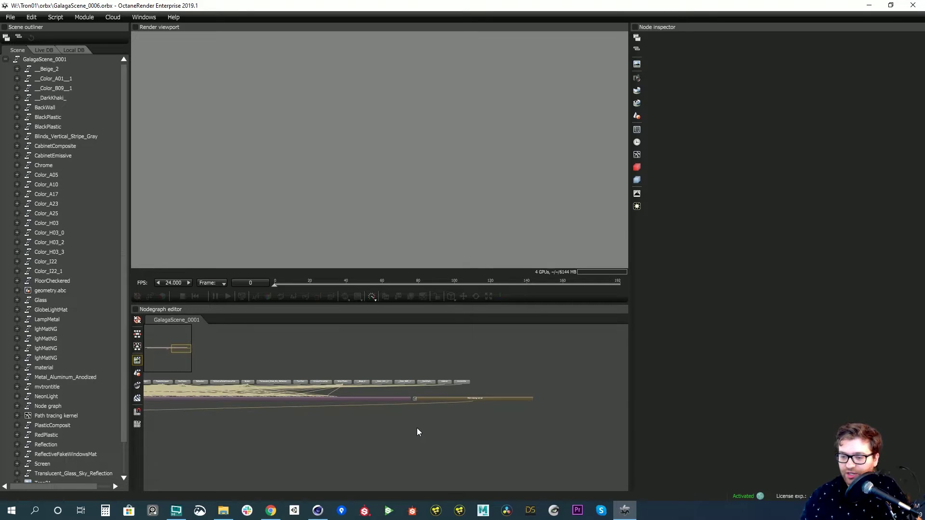
scroll(415, 434, "up", 3)
scroll(497, 462, "up", 2)
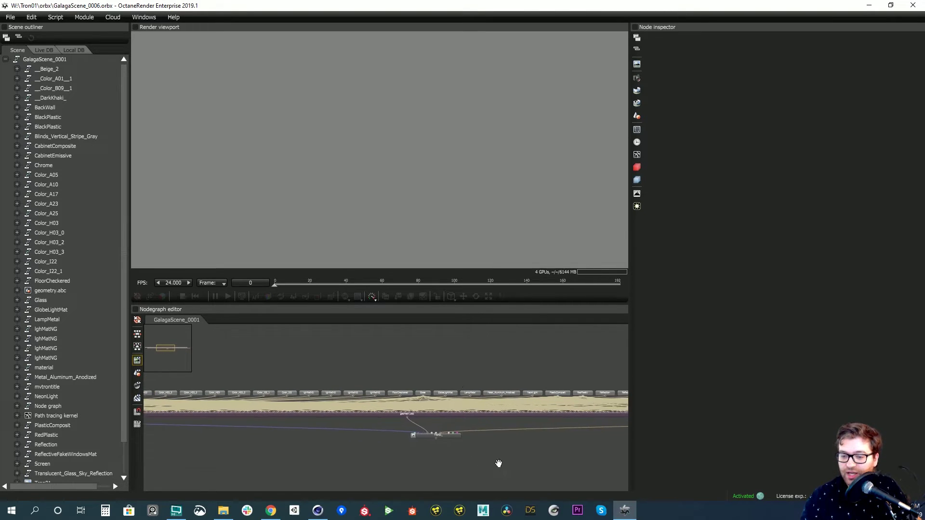
middle_click_drag(191, 456, 332, 456)
middle_click_drag(563, 430, 491, 424)
scroll(490, 424, "up", 5)
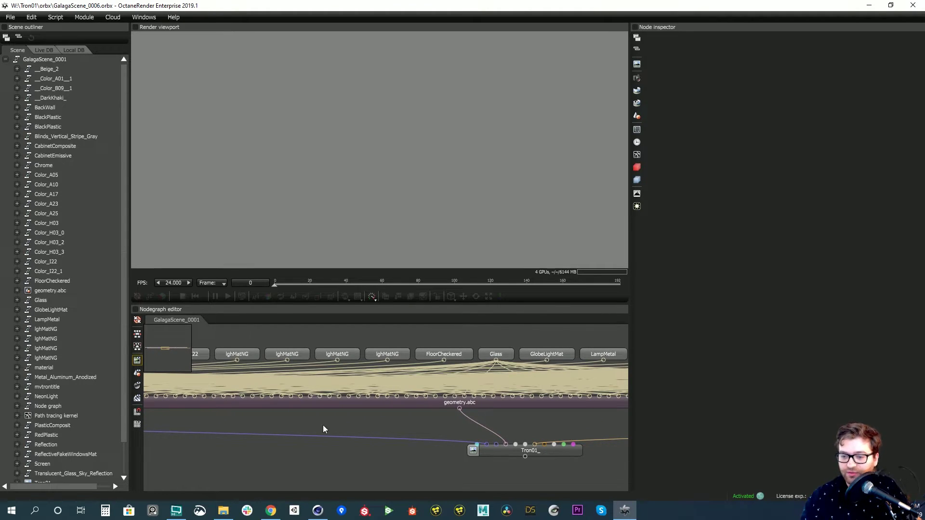
- Inspect the BackWall and BlackPlastic material nodes at the start of the material row
scroll(411, 440, "down", 4)
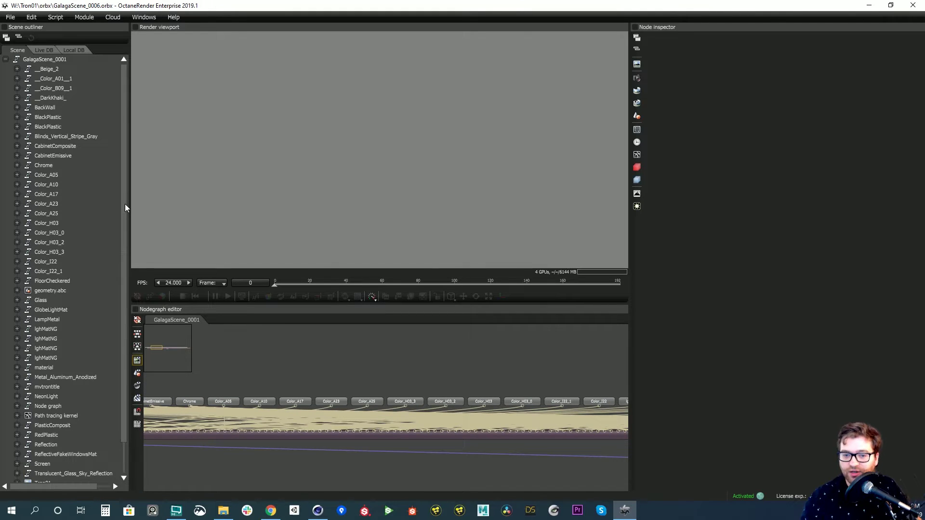
scroll(123, 195, "down", 2)
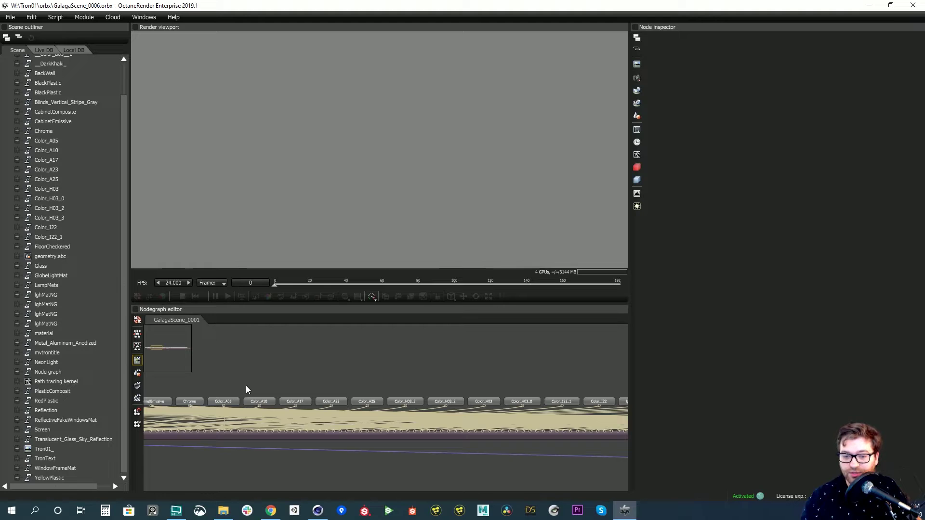
scroll(245, 386, "up", 5)
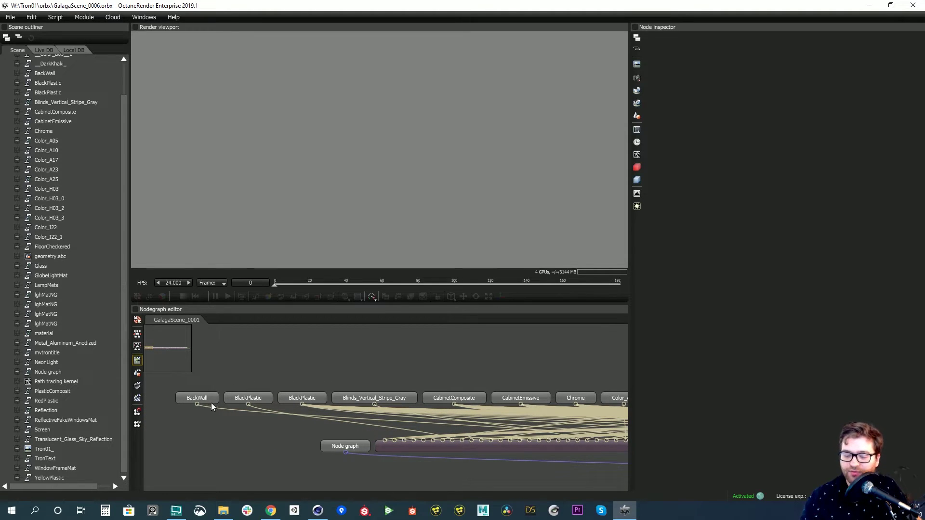
left_click(181, 401)
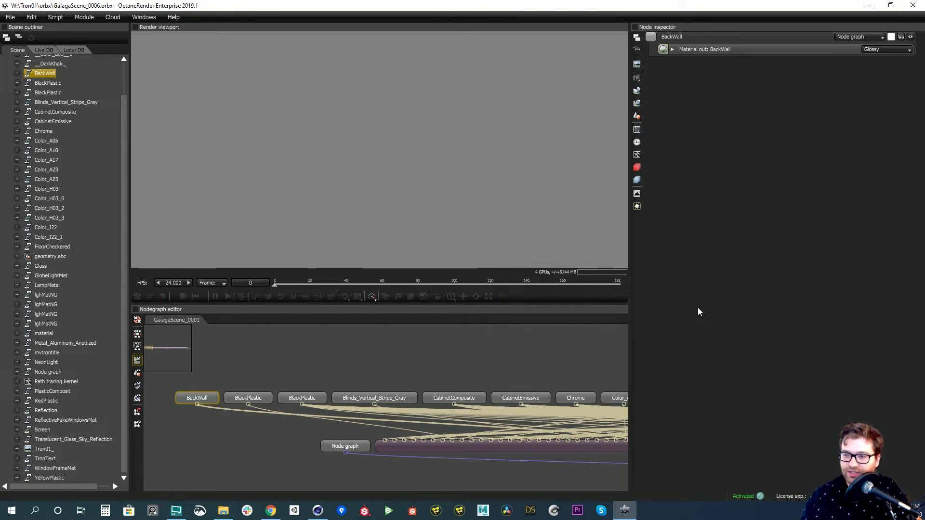
left_click(268, 397)
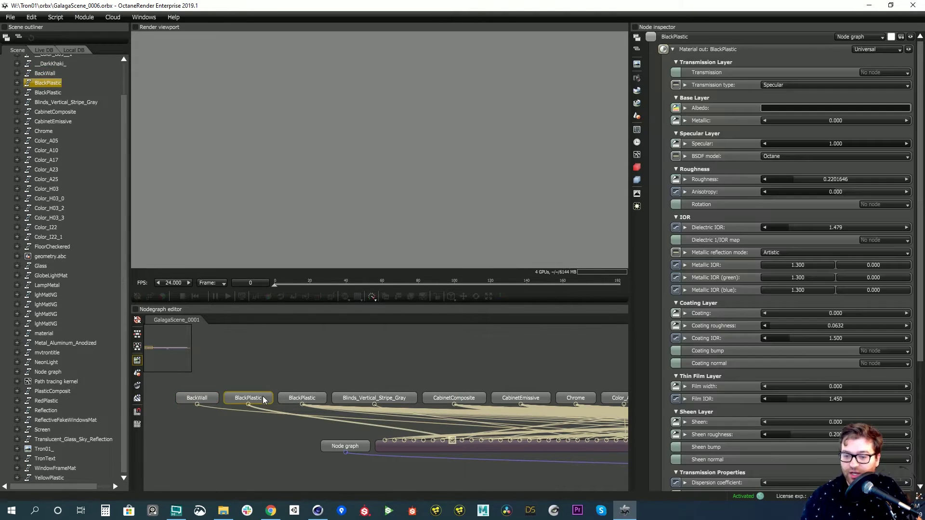
- Select the Tron01_ render target below geometry.abc to load its settings and start rendering the scene
middle_click_drag(501, 377, 305, 374)
scroll(325, 370, "down", 2)
scroll(475, 437, "down", 1)
middle_click_drag(475, 438, 373, 409)
middle_click_drag(614, 435, 248, 429)
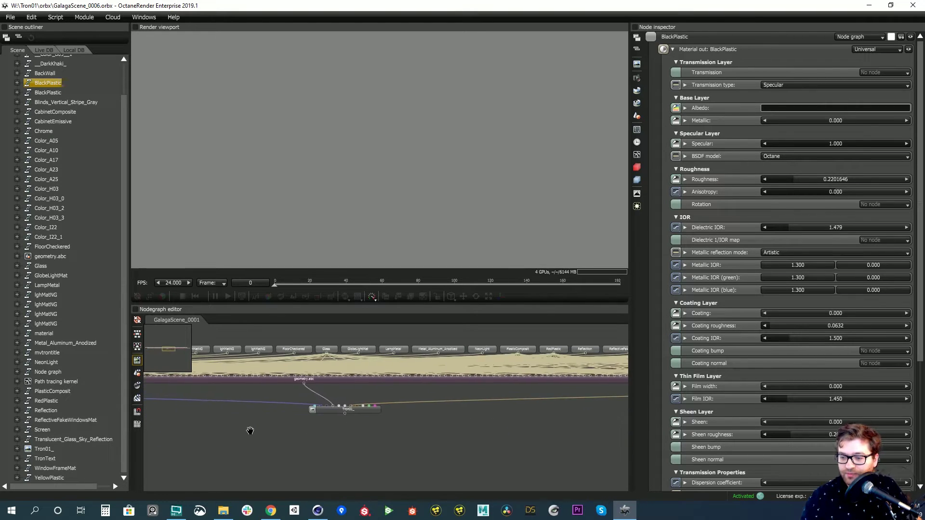
scroll(355, 415, "up", 1)
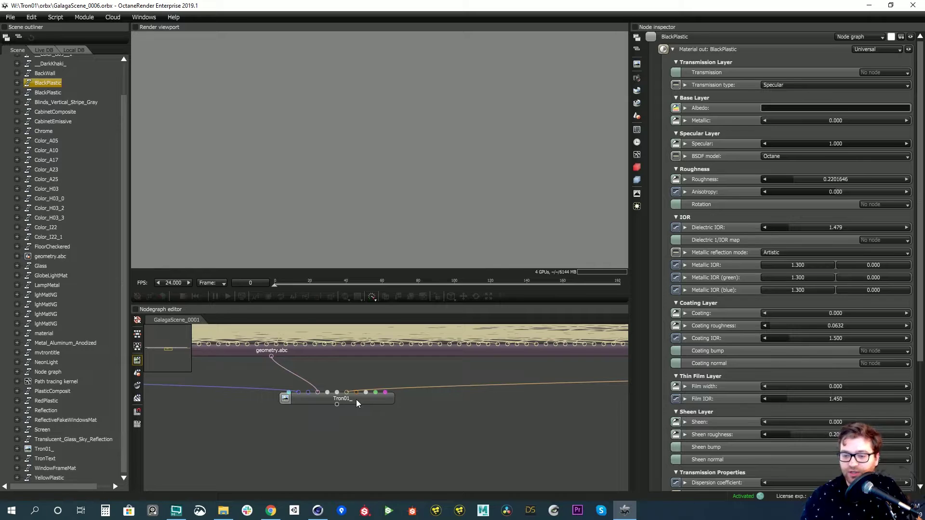
left_click(357, 398)
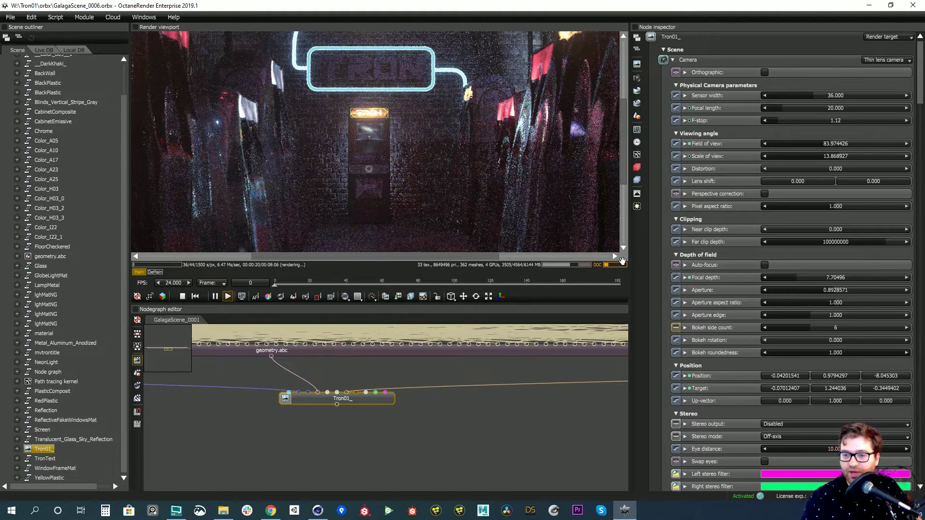
left_click_drag(626, 173, 628, 132)
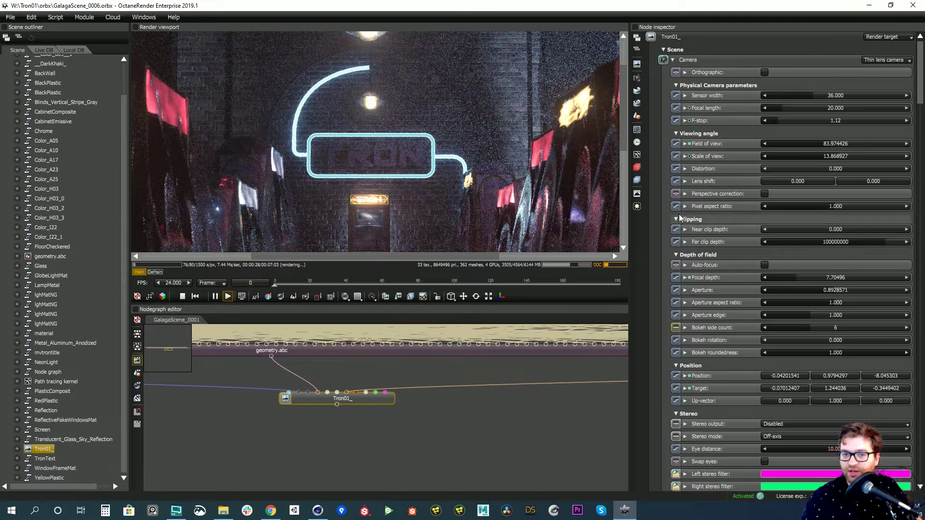
- Pause the viewport render and collapse the Path tracing kernel settings of the Tron01_ render target
left_click_drag(922, 90, 923, 162)
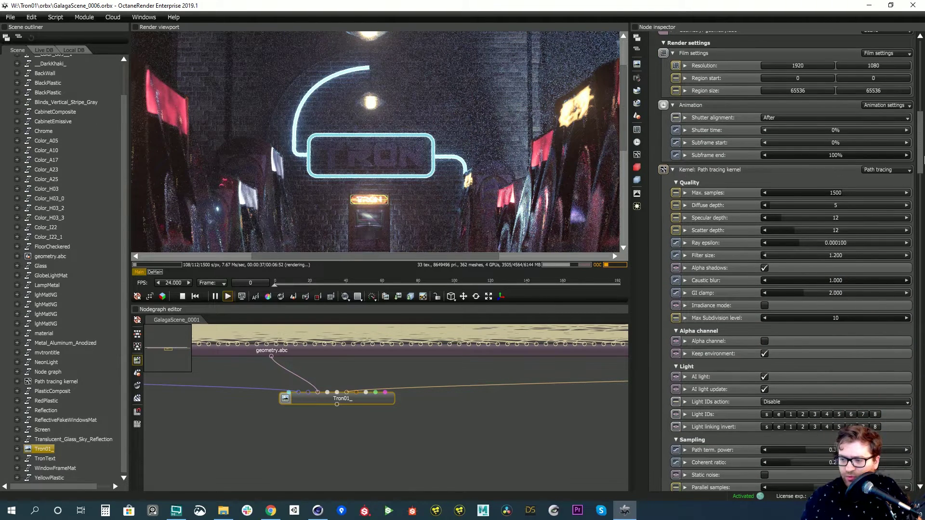
left_click(216, 298)
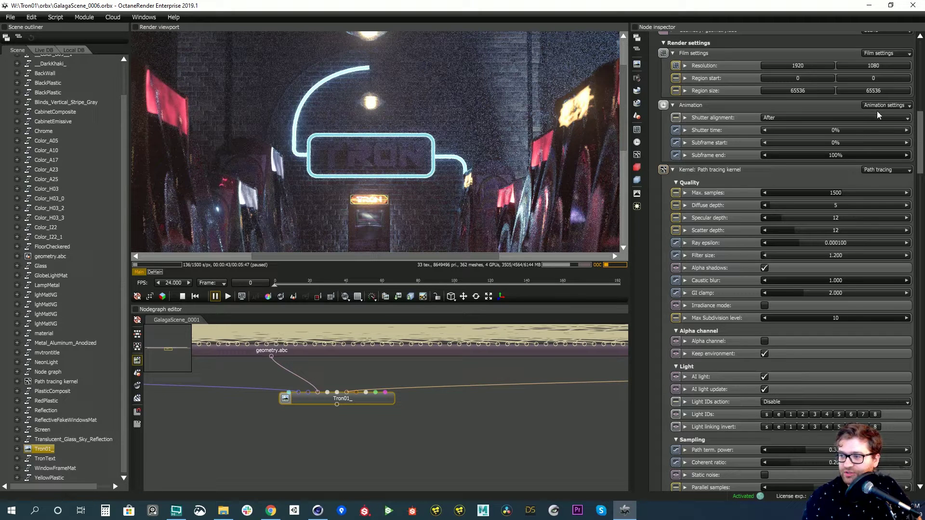
left_click(673, 170)
- Look through the available render passes, including the beauty, denoiser, post processing and lighting passes
left_click_drag(920, 175, 759, 222)
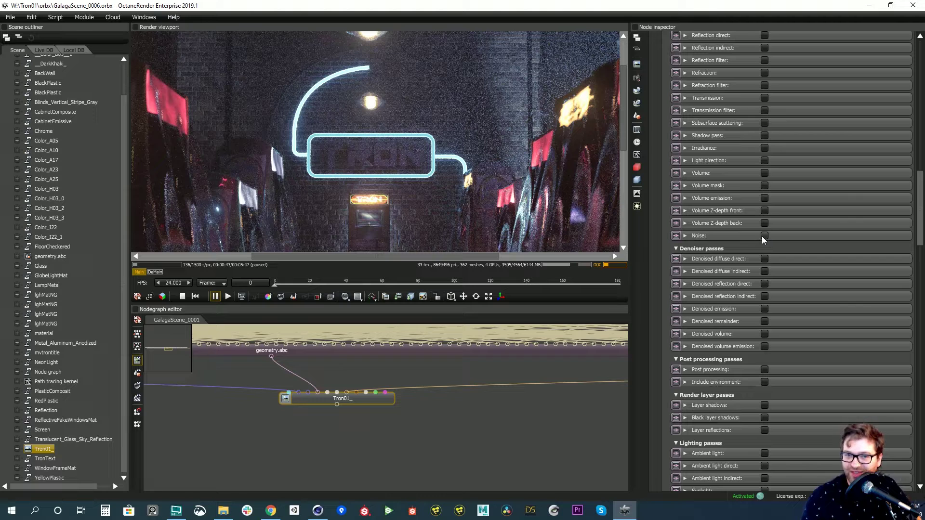
left_click_drag(920, 188, 921, 122)
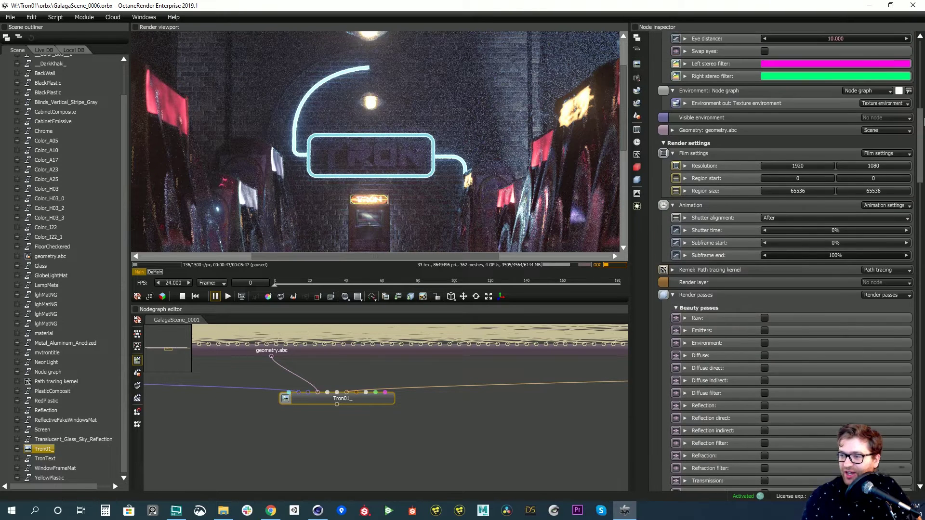
scroll(922, 121, "down", 3)
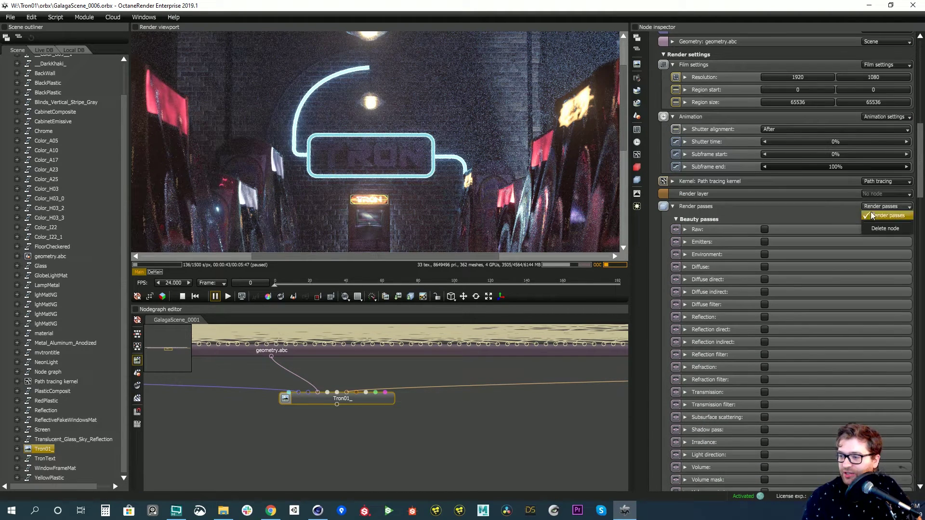
left_click(920, 179)
left_click_drag(920, 179, 923, 235)
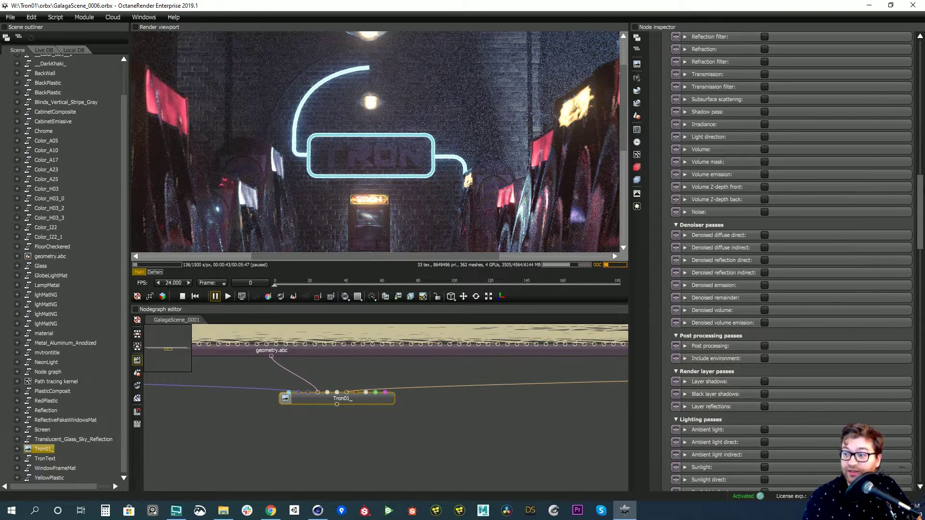
- Expand the Path tracing kernel in the render settings and review its quality options
scroll(922, 202, "up", 3)
scroll(923, 106, "up", 5)
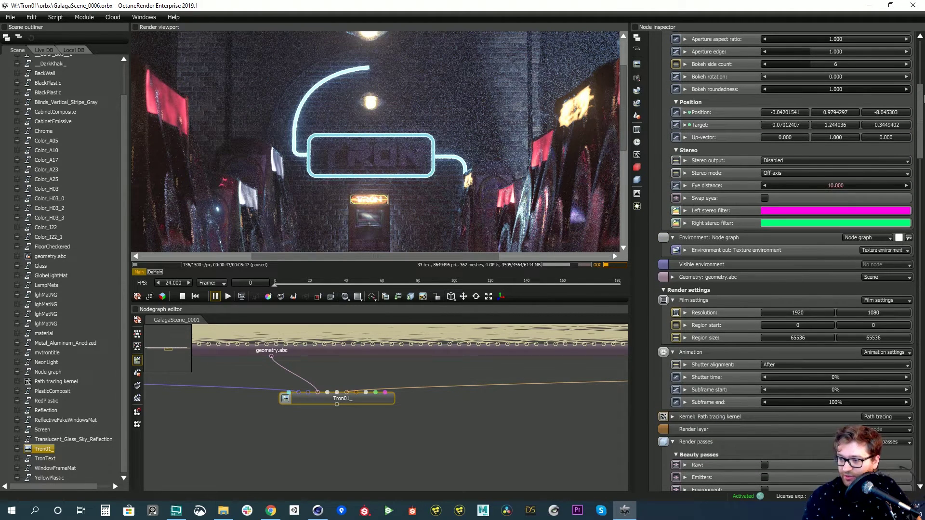
scroll(741, 332, "down", 3)
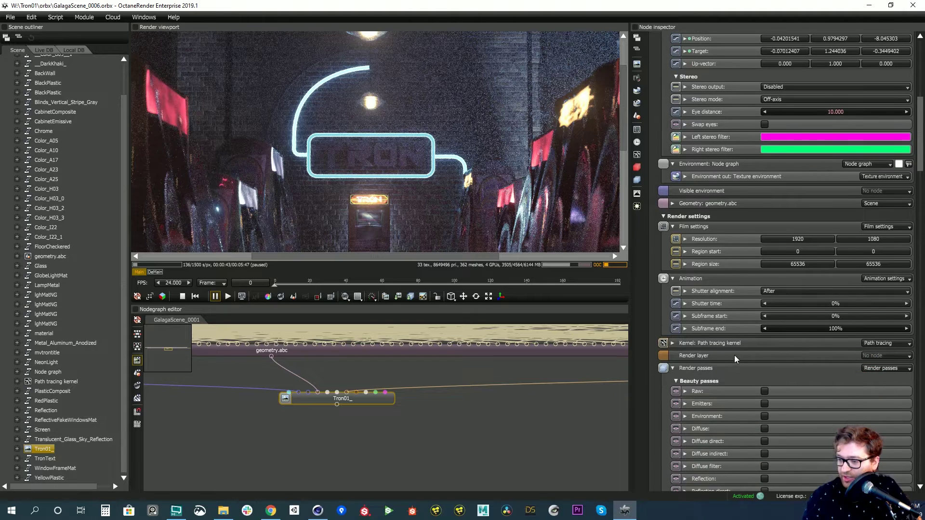
left_click(674, 345)
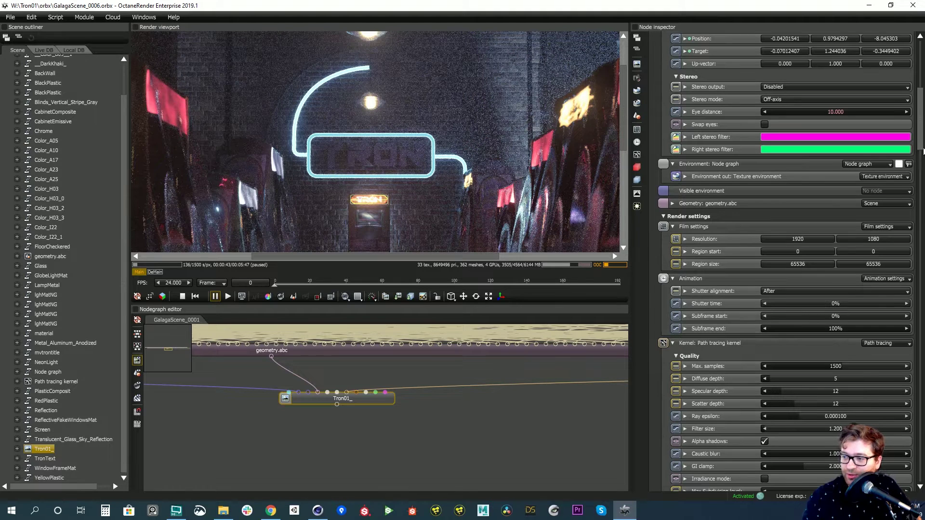
scroll(922, 152, "down", 2)
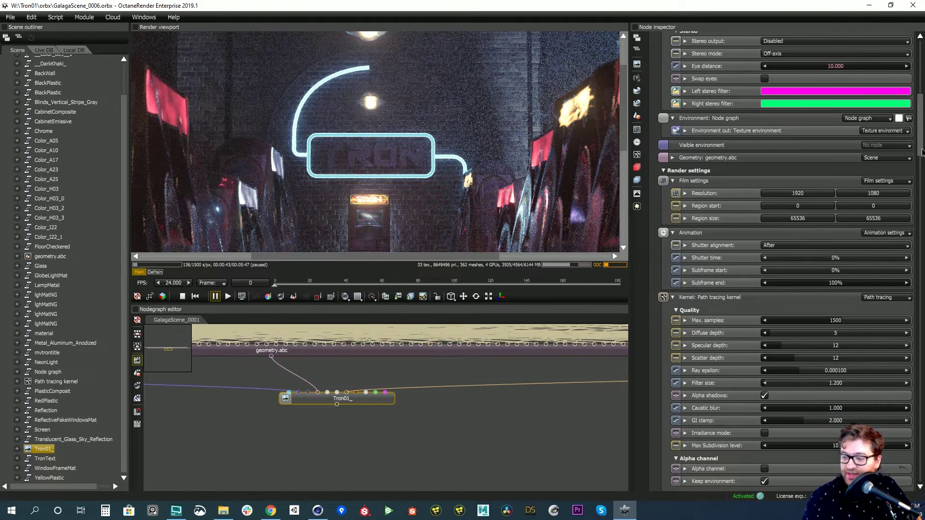
- Review the film, animation, path tracing kernel, imager and denoiser settings of the render target, including the upsampler mode choices
left_click_drag(922, 152, 922, 164)
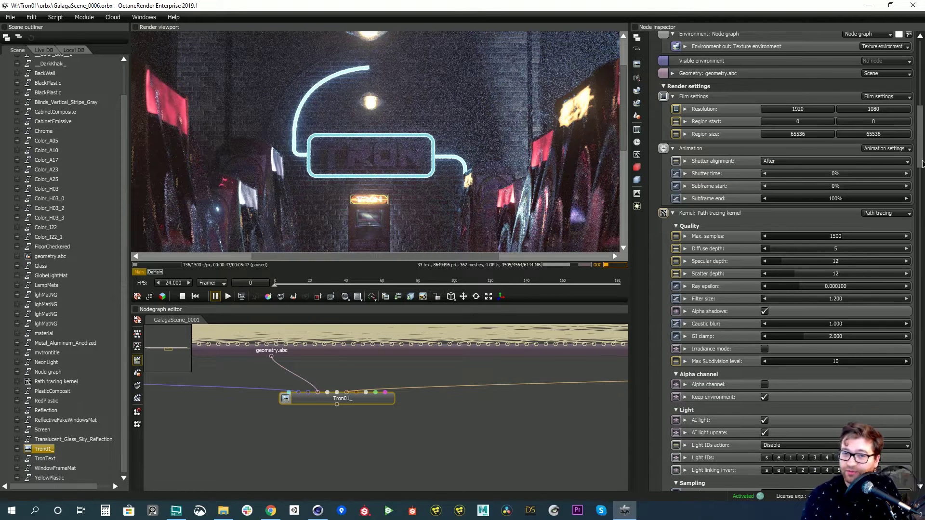
left_click_drag(922, 164, 922, 167)
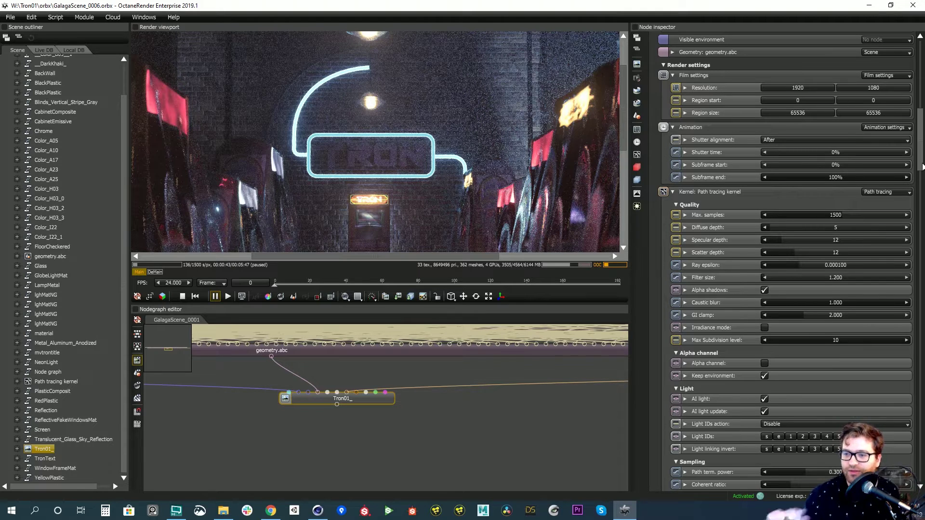
left_click_drag(922, 166, 920, 211)
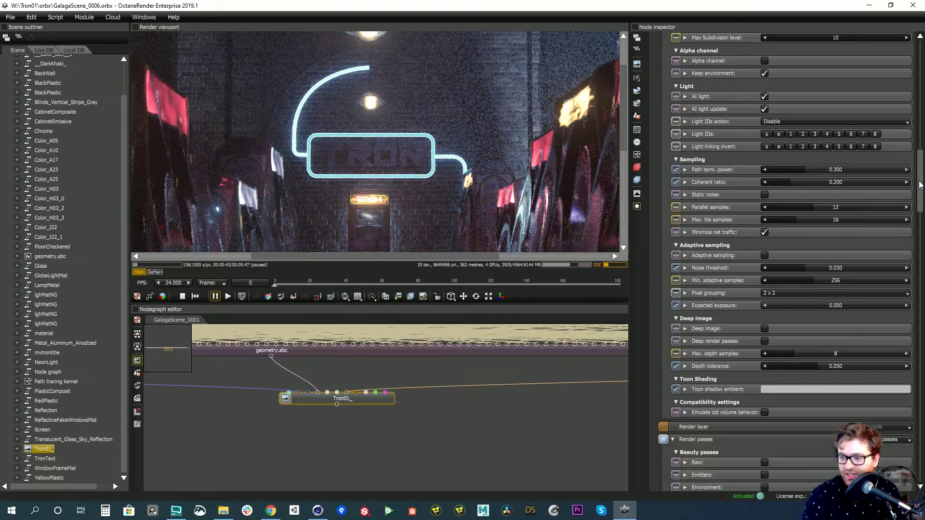
left_click_drag(920, 184, 923, 447)
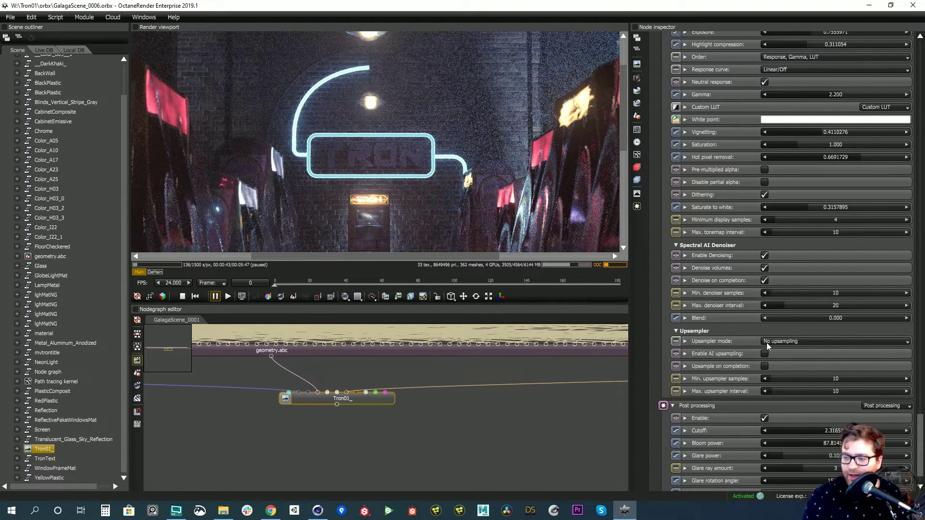
left_click(800, 342)
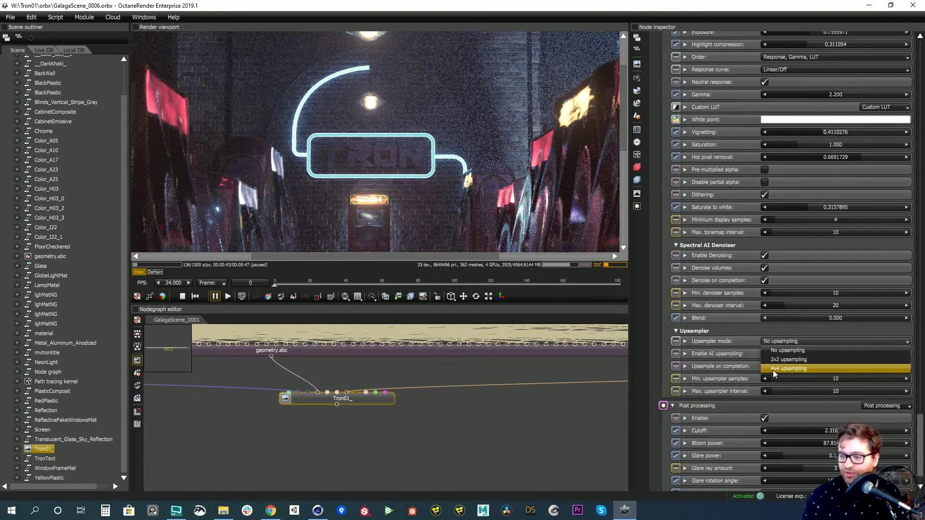
left_click(920, 429)
scroll(920, 431, "down", 1)
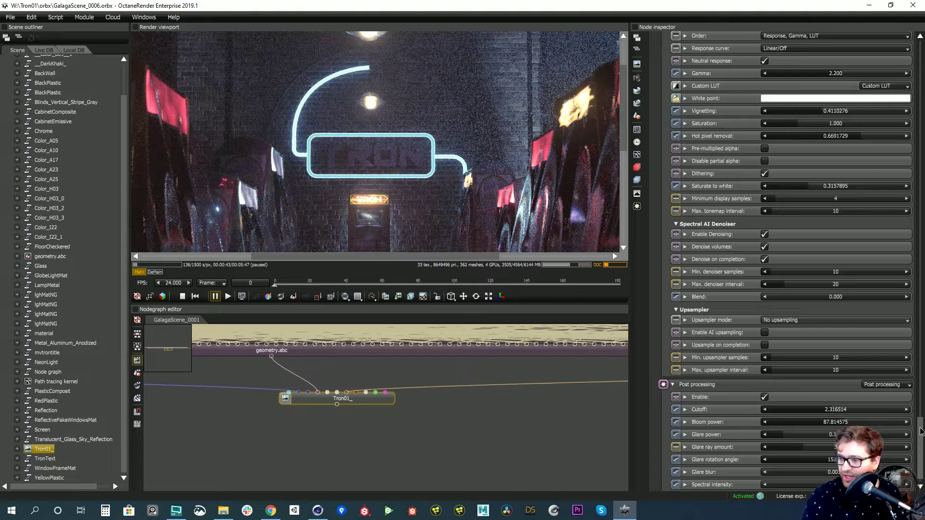
scroll(920, 428, "up", 2)
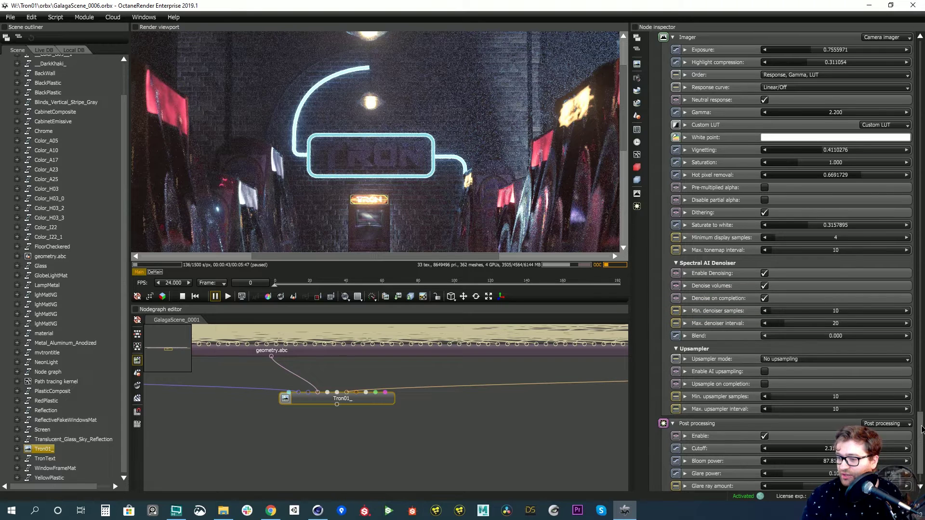
scroll(921, 429, "down", 1)
scroll(918, 426, "down", 1)
- Examine the path tracing kernel's AI light, parallel samples and adaptive sampling options and return to the camera settings
left_click_drag(918, 427, 922, 156)
left_click(764, 144)
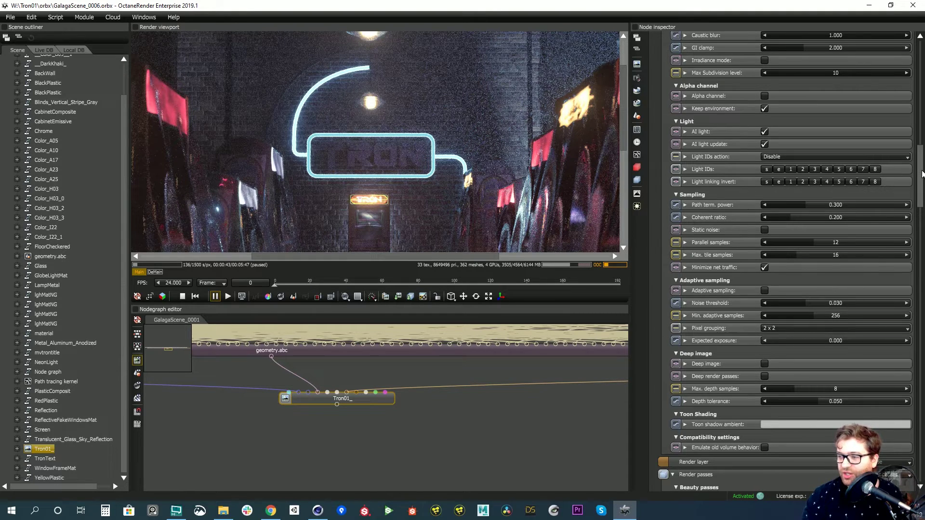
left_click_drag(920, 167, 920, 139)
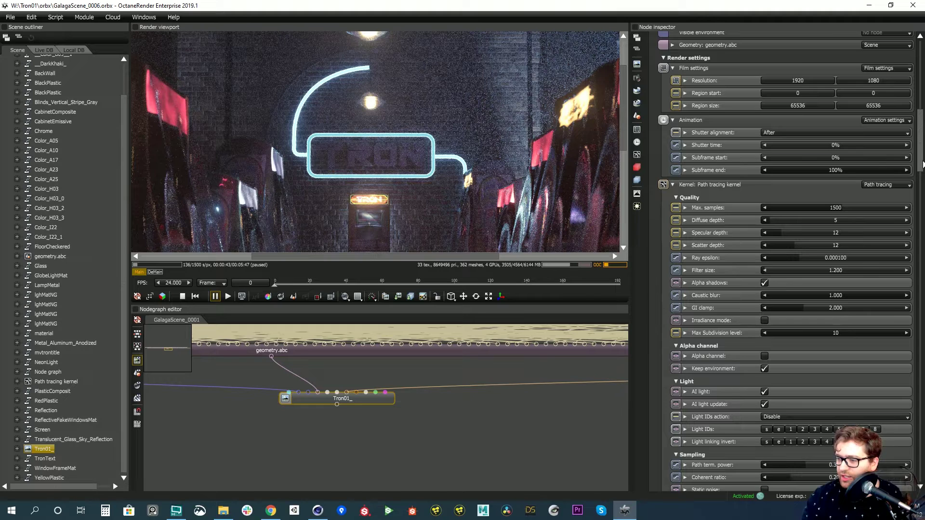
left_click_drag(923, 165, 918, 191)
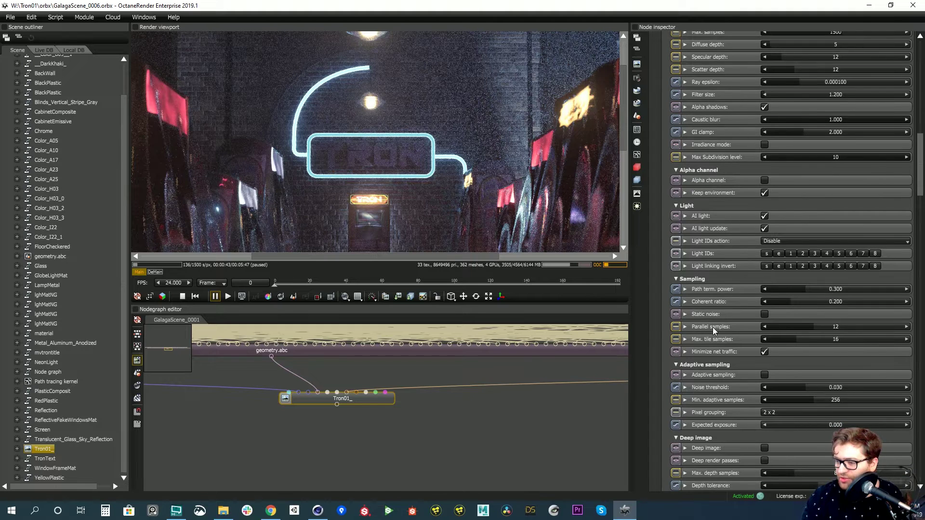
mouse_move(715, 328)
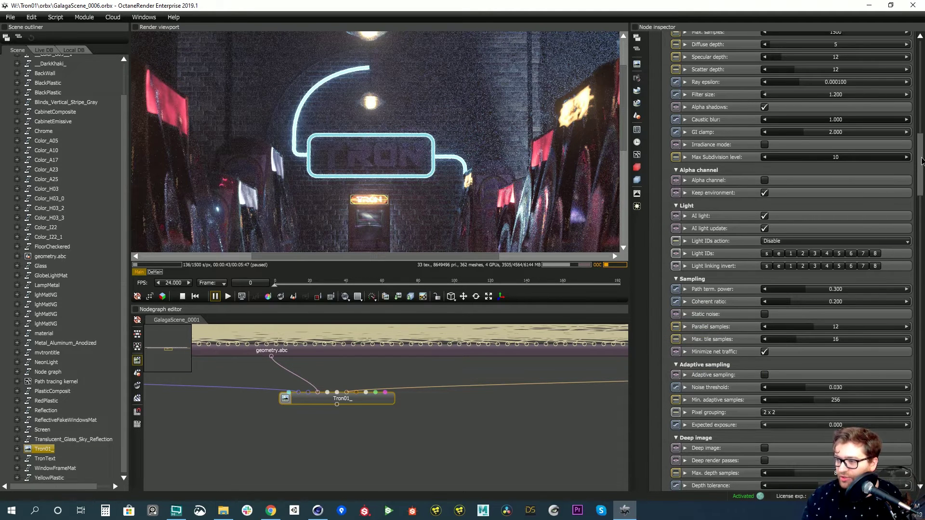
scroll(901, 163, "up", 15)
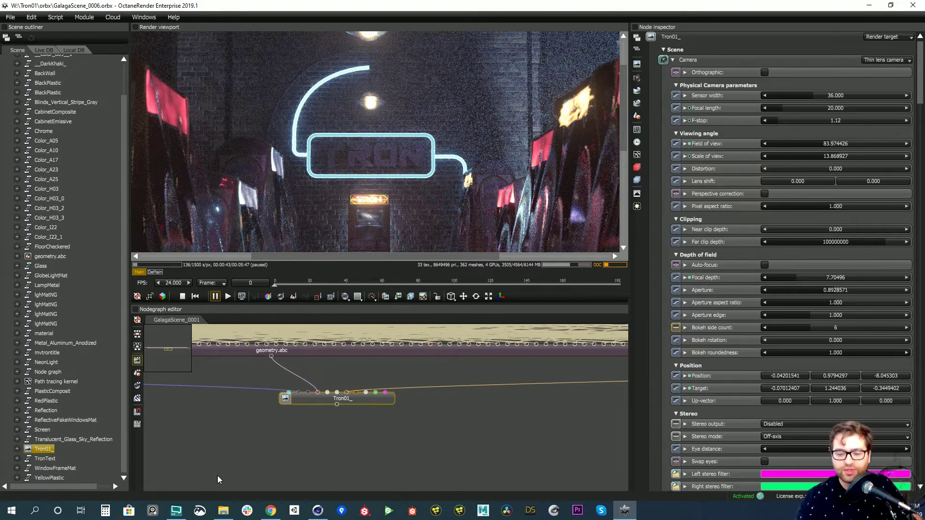
- Launch Deadline Monitor 10, dismiss its connection error and connect directly to the repository Z:/RenderFarmRepository
left_click(44, 513)
type("deadlin")
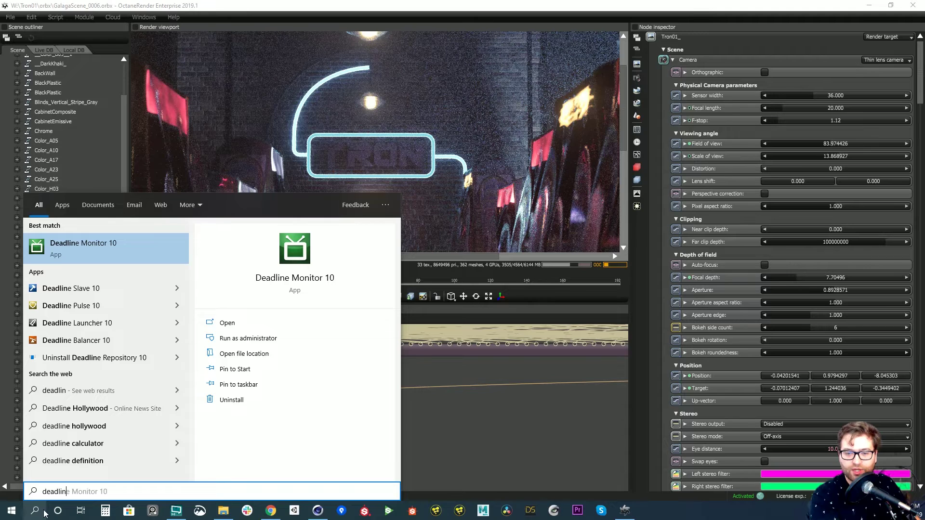
key("Escape")
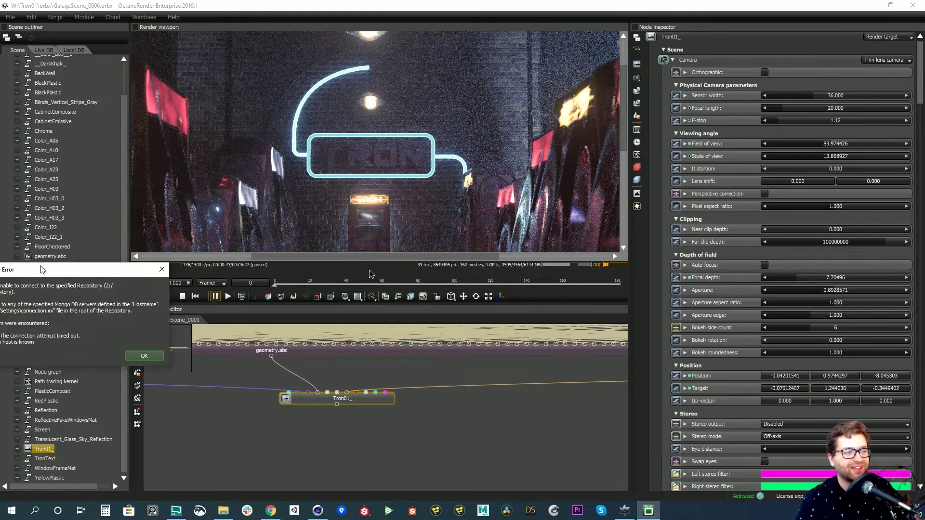
left_click_drag(376, 216, 304, 163)
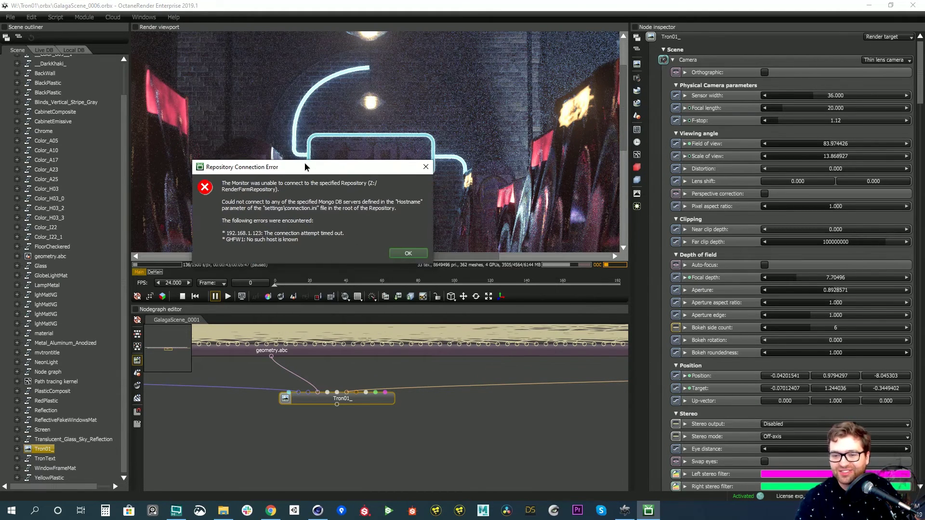
left_click(409, 254)
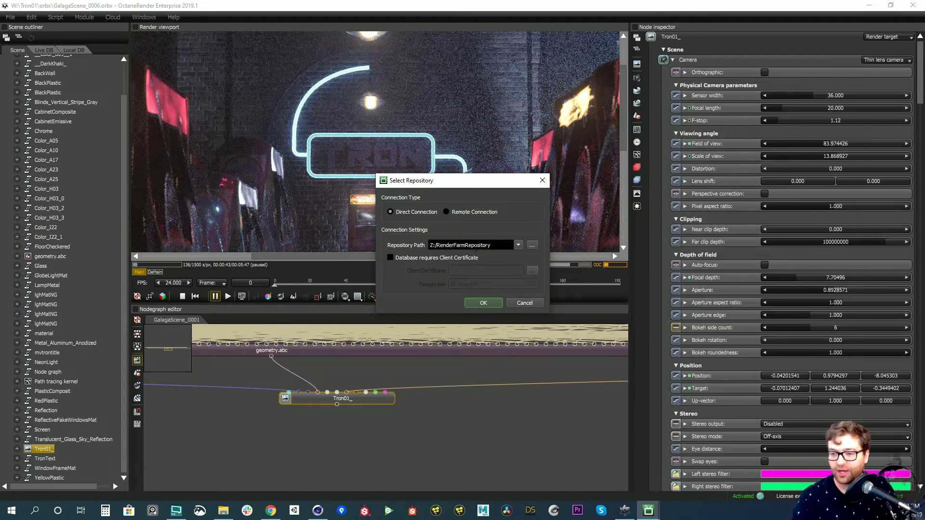
left_click(488, 304)
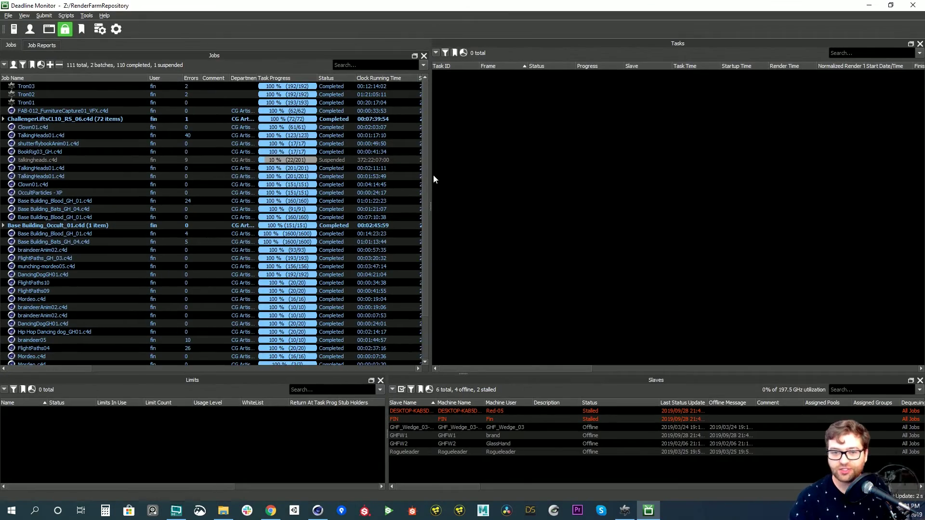
- Start an Octane 3D job submission and name the job Tron05
left_click(44, 16)
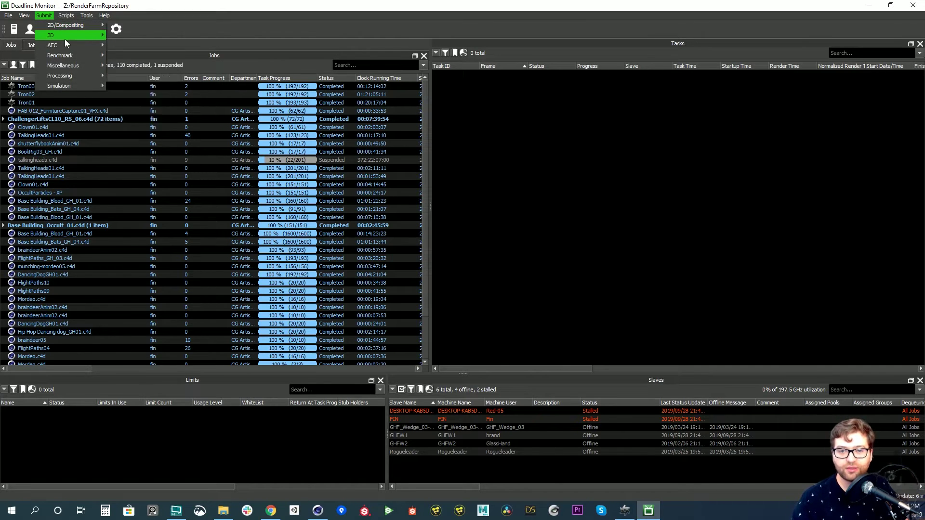
mouse_move(64, 38)
left_click(142, 257)
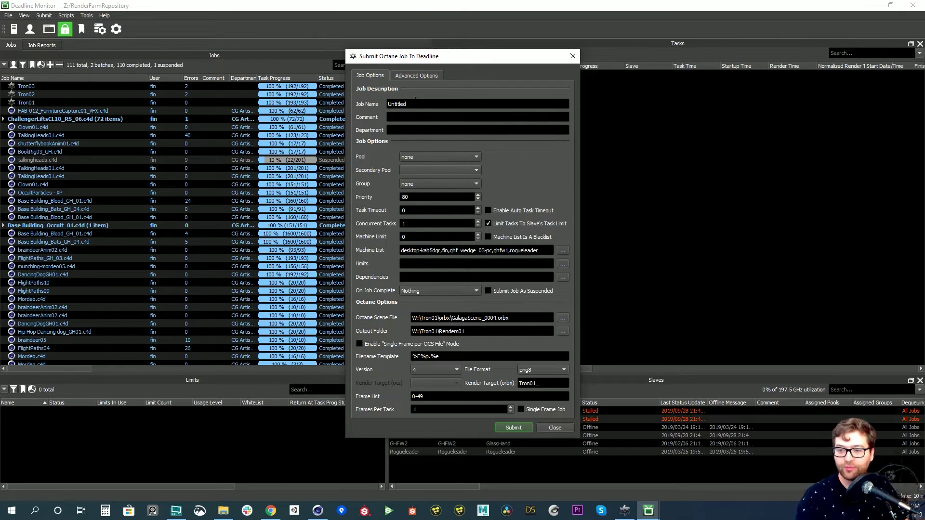
type("Tron")
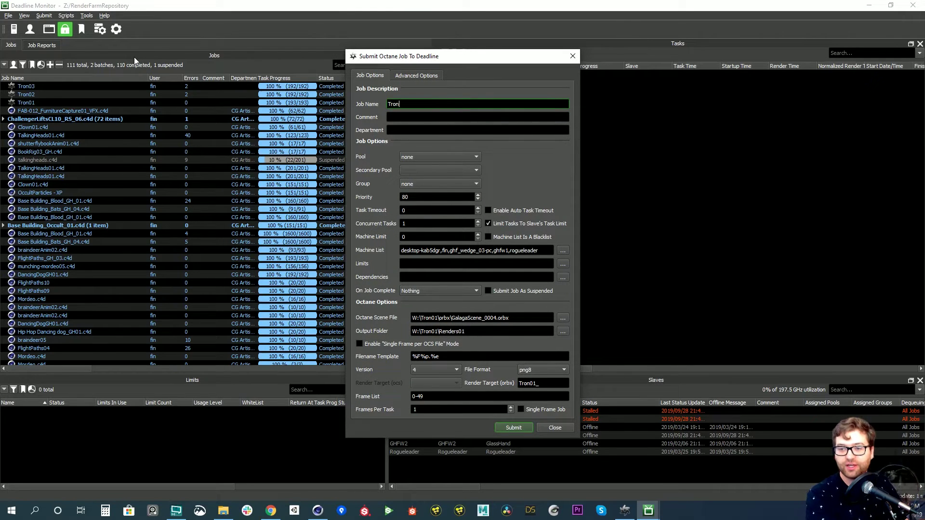
type("04")
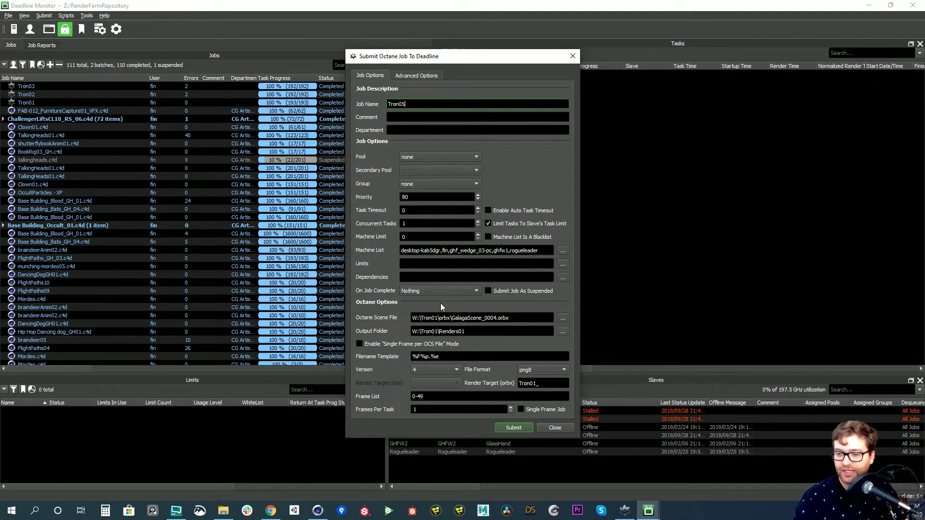
- Set the job's Octane scene file to GalagaScene_0006.orbx from the orbx folder and check the output folder location
left_click(562, 319)
left_click(784, 294)
left_click(747, 310)
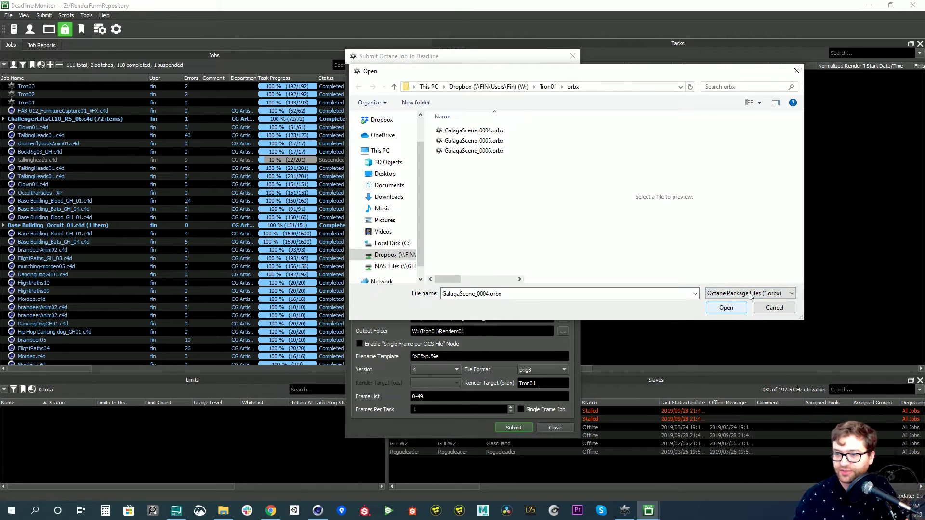
left_click(466, 152)
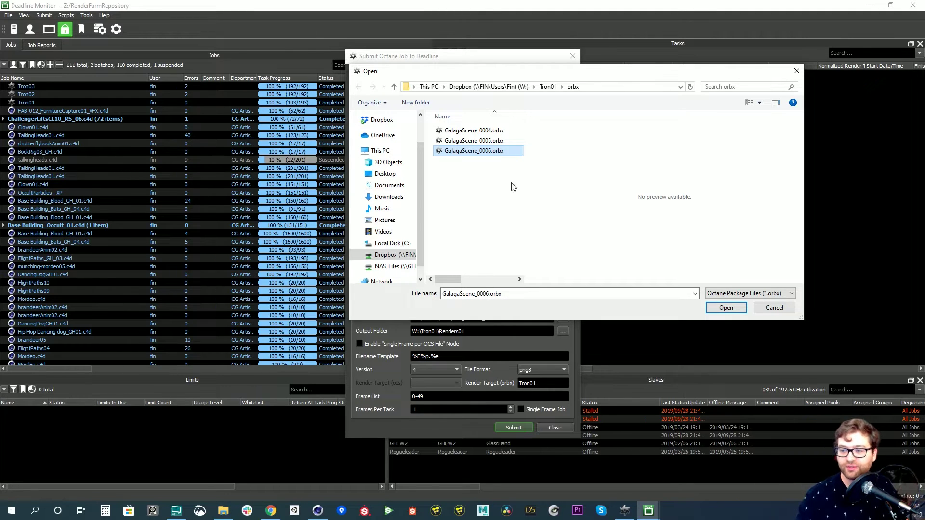
left_click(724, 307)
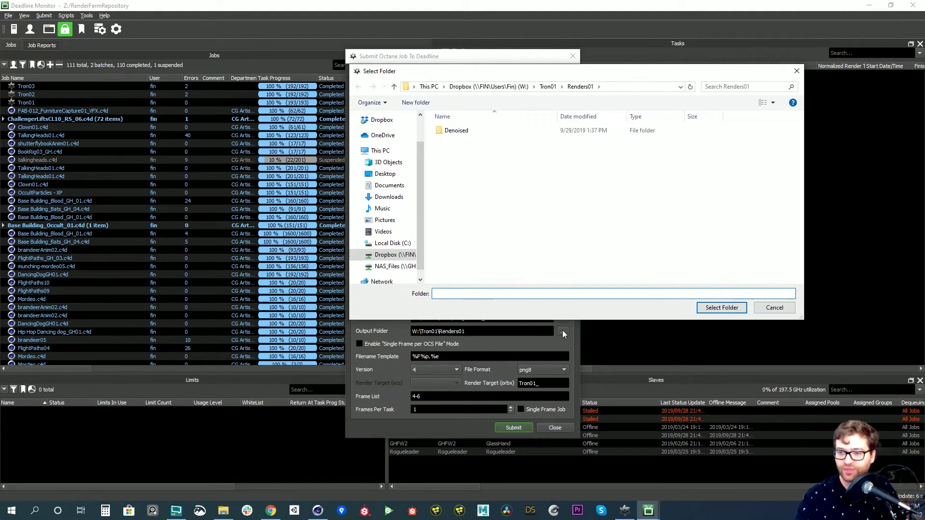
left_click(774, 307)
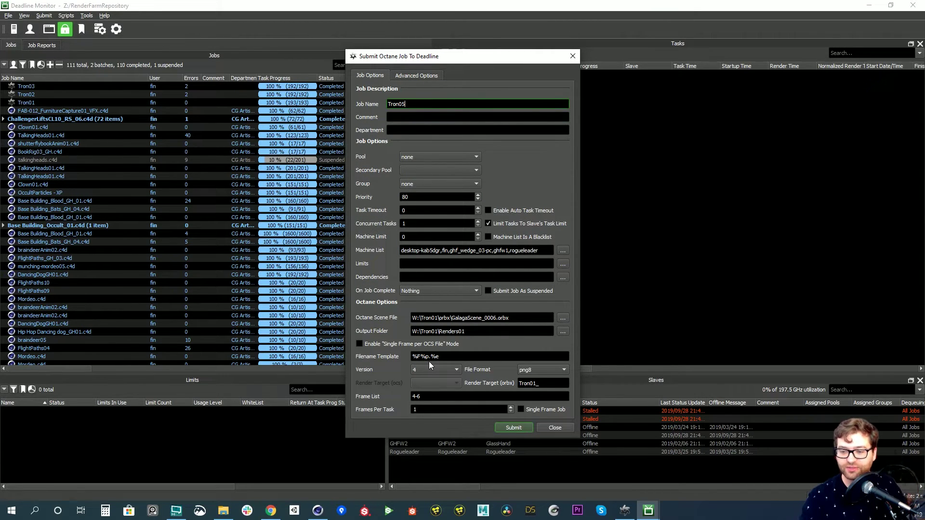
- Change the filename template to %p%F.%e so the render pass name precedes the frame number, and check the Octane version choices
mouse_move(390, 360)
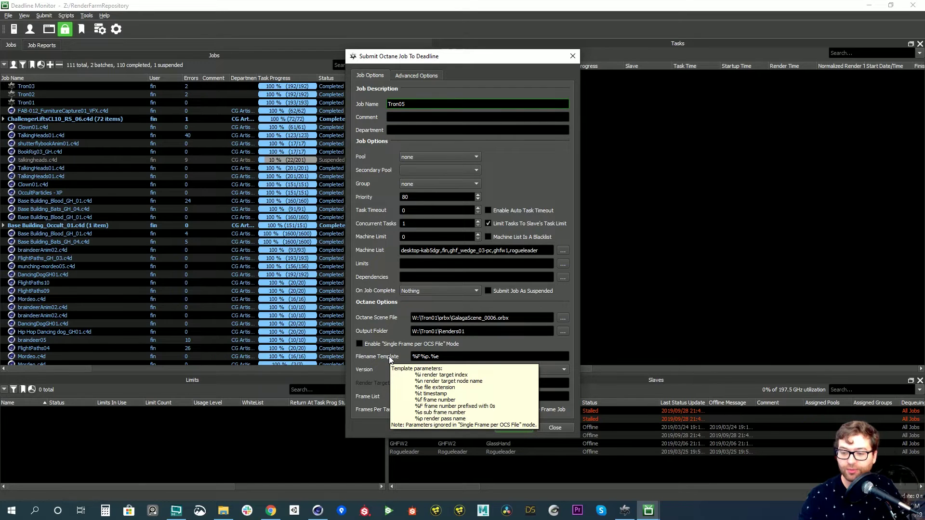
left_click(429, 357)
left_click_drag(429, 357, 422, 357)
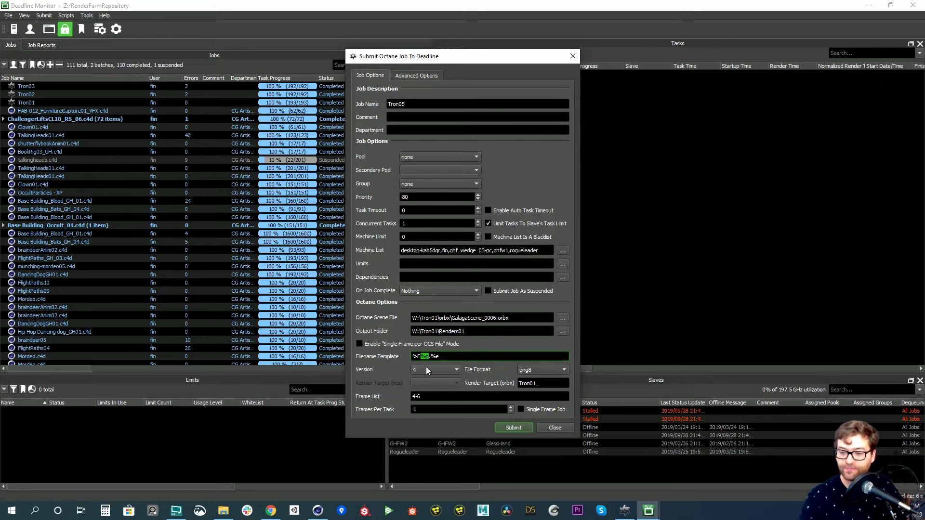
type("%p")
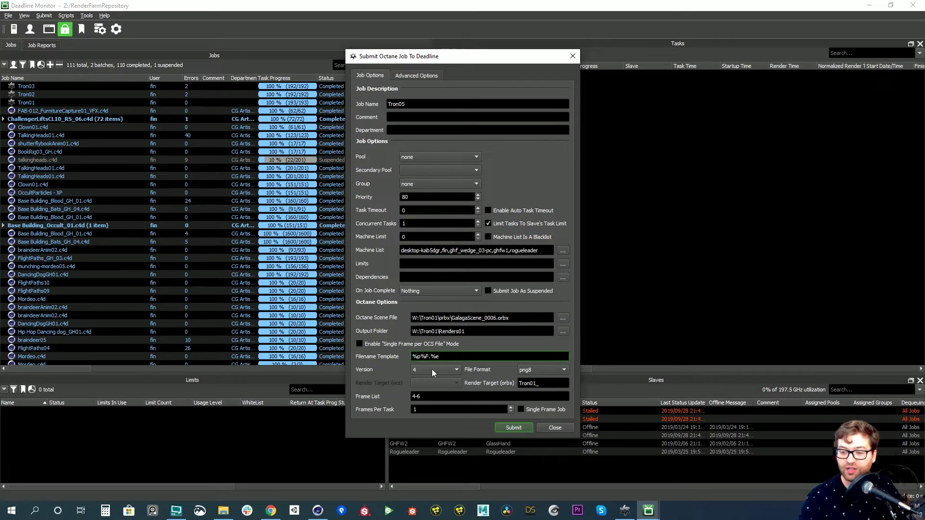
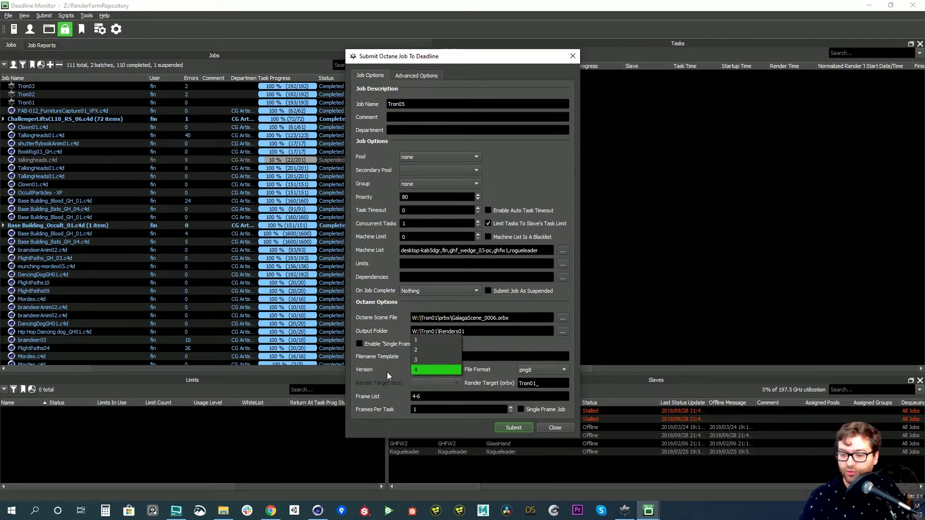
left_click(431, 369)
- Enable Super User Mode in Deadline Monitor to access the repository administration commands
left_click(89, 16)
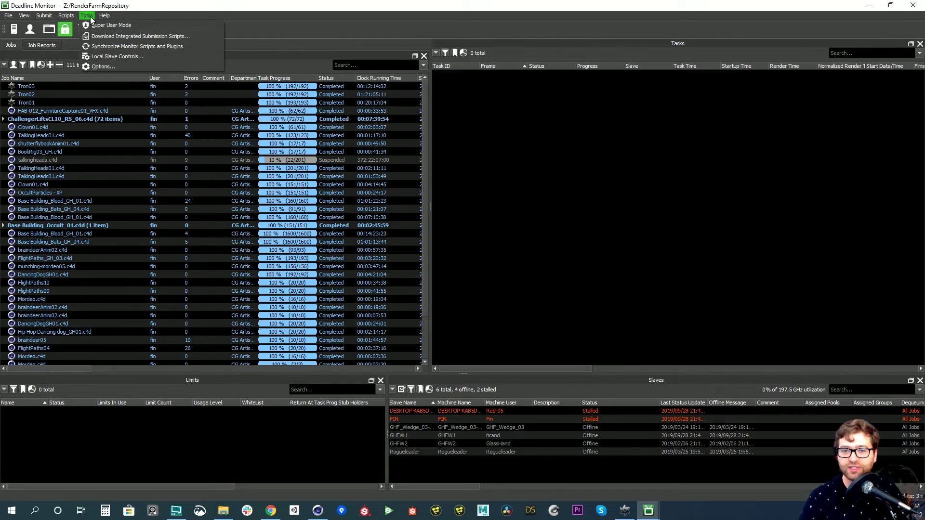
left_click(83, 16)
left_click(83, 16)
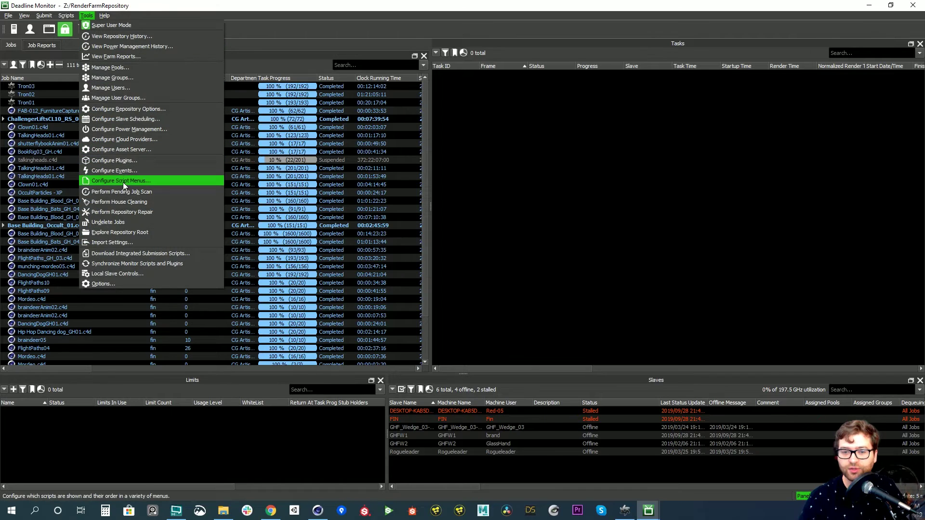
- Open the Octane plugin configuration and examine the executable paths listed for Octane 4
left_click(123, 161)
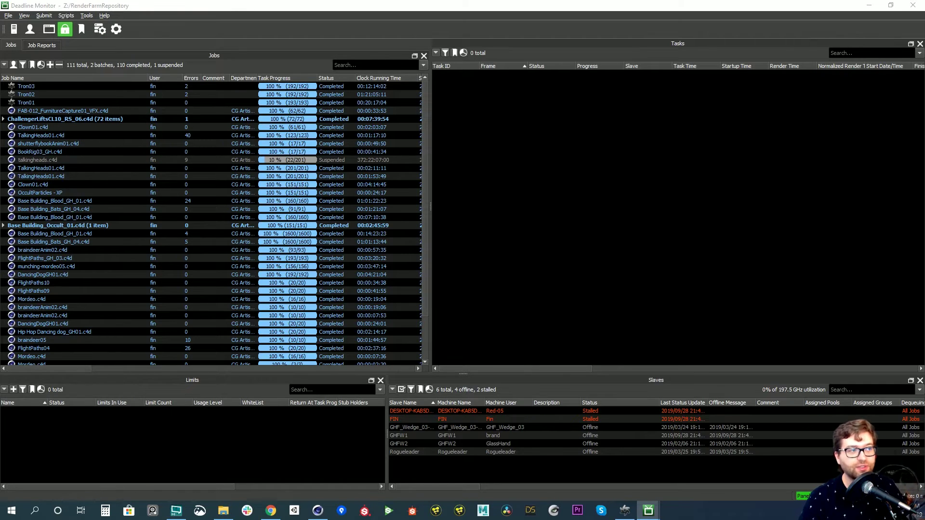
scroll(239, 327, "down", 3)
scroll(238, 352, "down", 7)
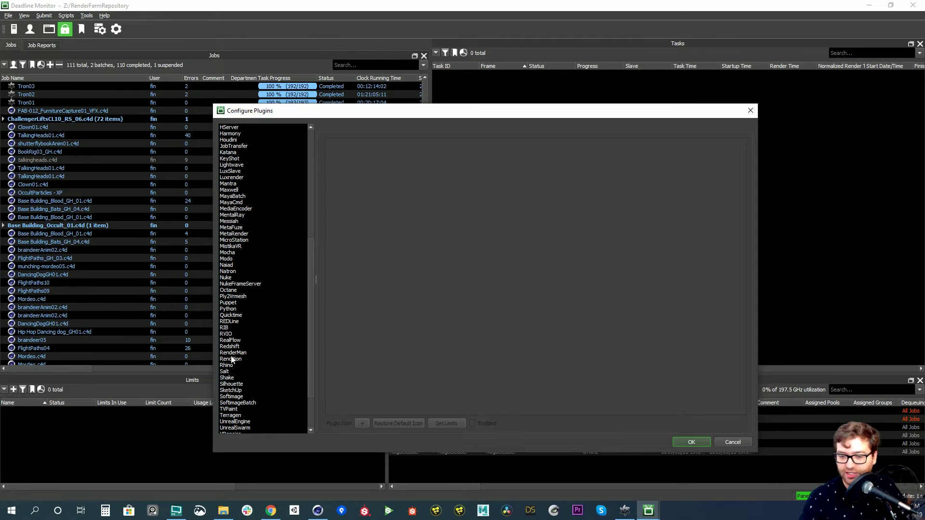
left_click(230, 291)
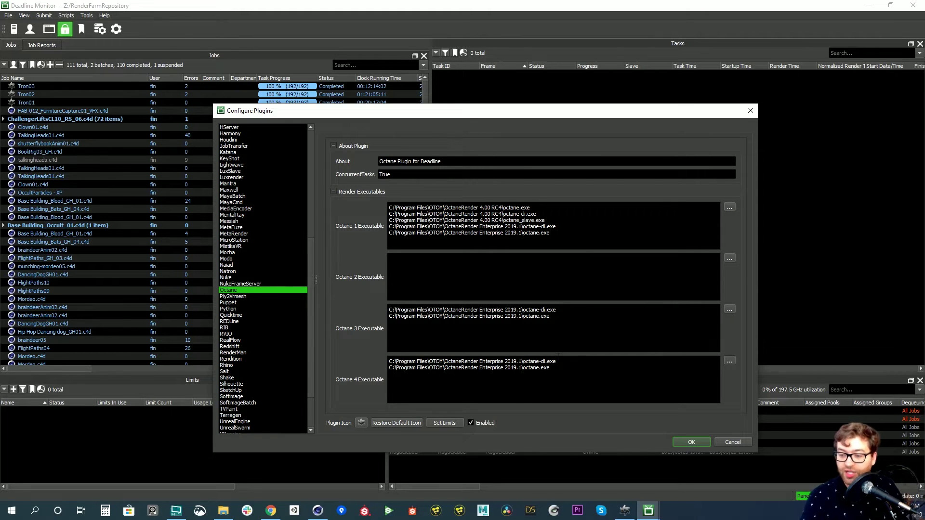
left_click_drag(551, 368, 458, 368)
left_click(550, 368)
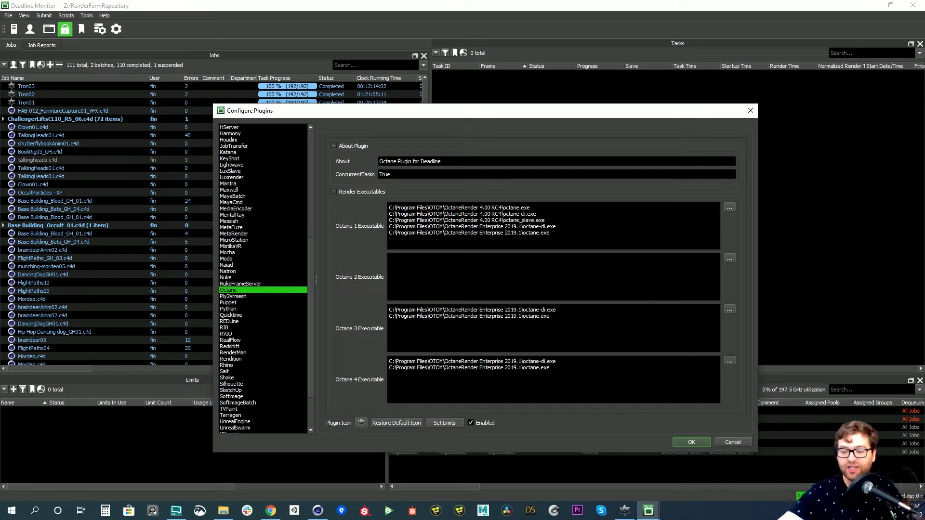
- Close the plugin configuration, return to the Octane job submission and check its available output file formats
left_click(691, 443)
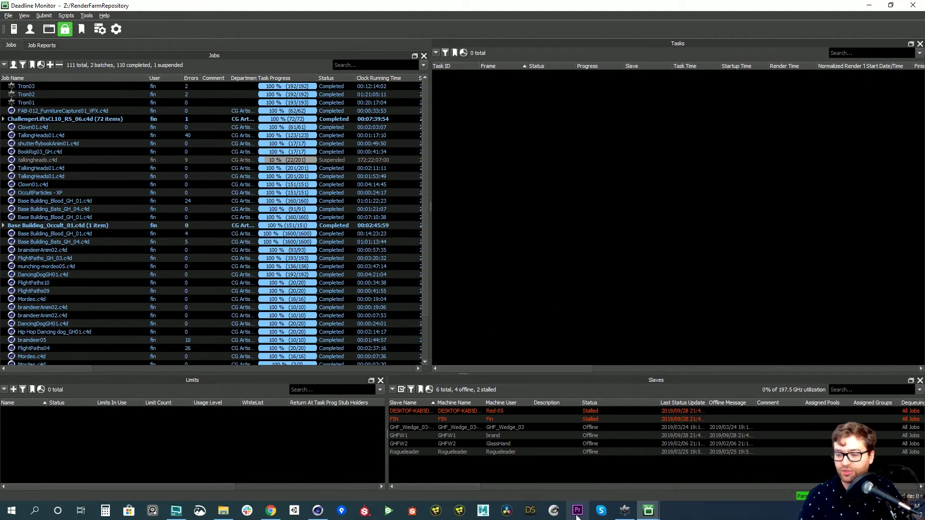
left_click(701, 462)
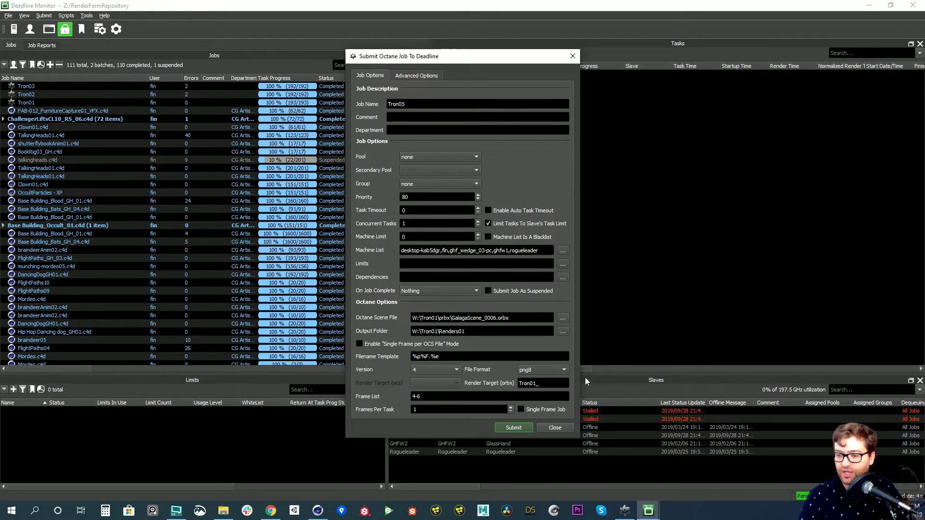
left_click(556, 372)
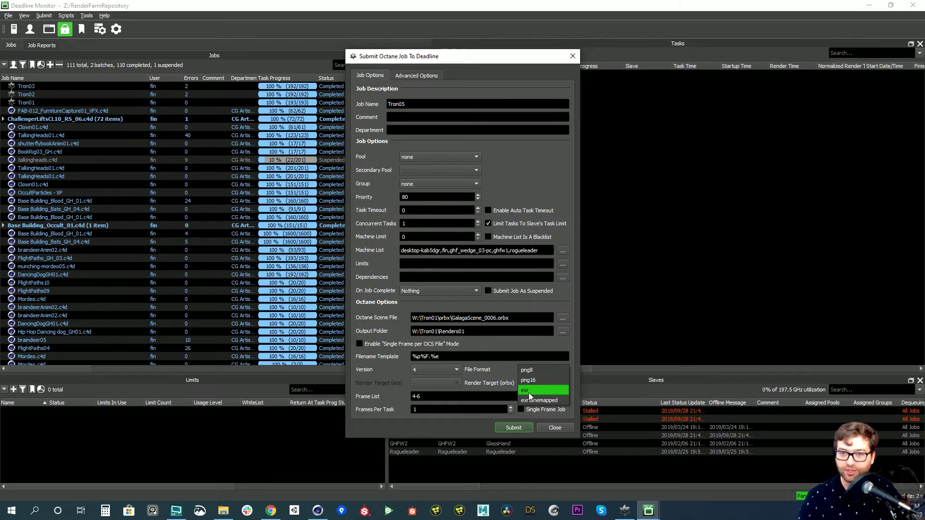
left_click(481, 368)
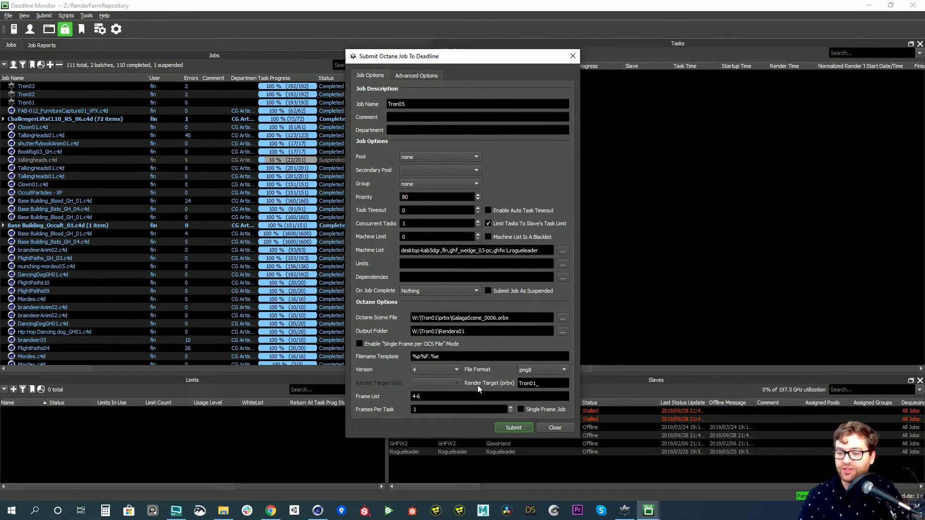
- Check the Tron01_ render target node in OctaneRender against the render target entry in Deadline's Octane job submission
left_click(616, 509)
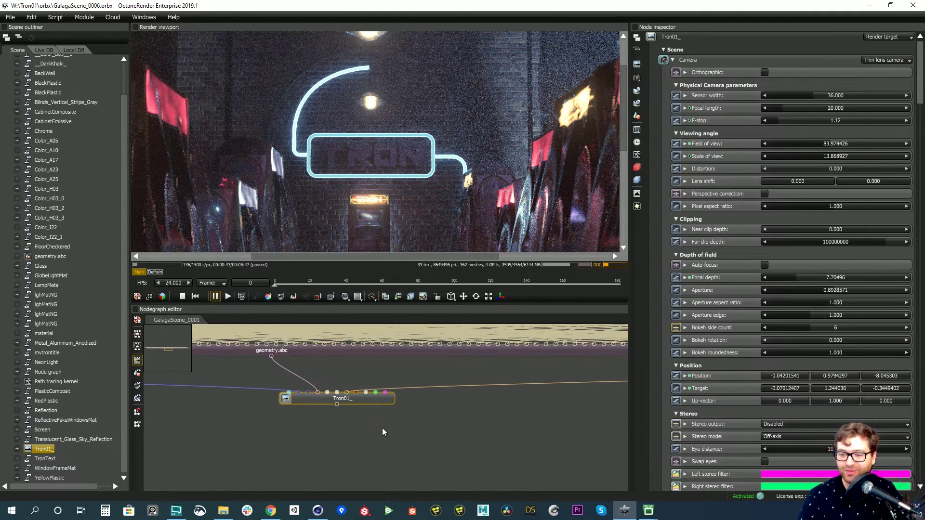
mouse_move(649, 510)
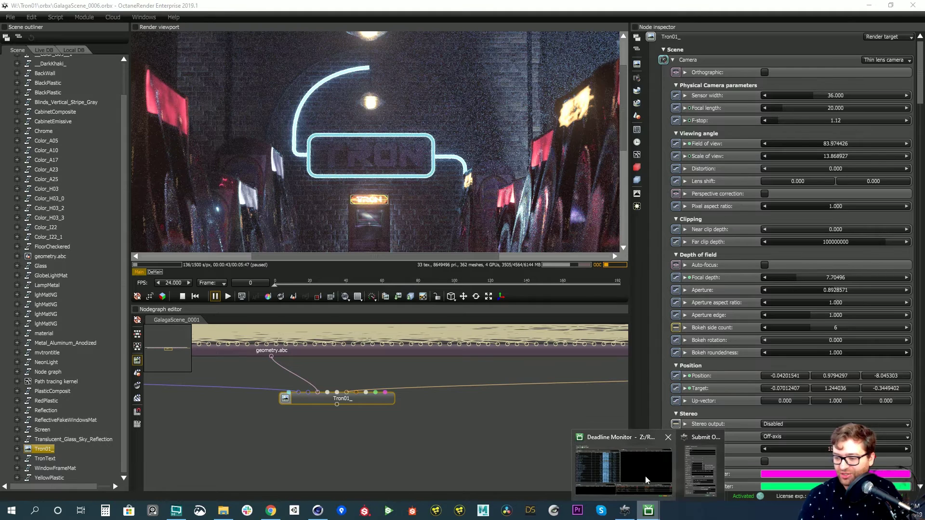
left_click(687, 475)
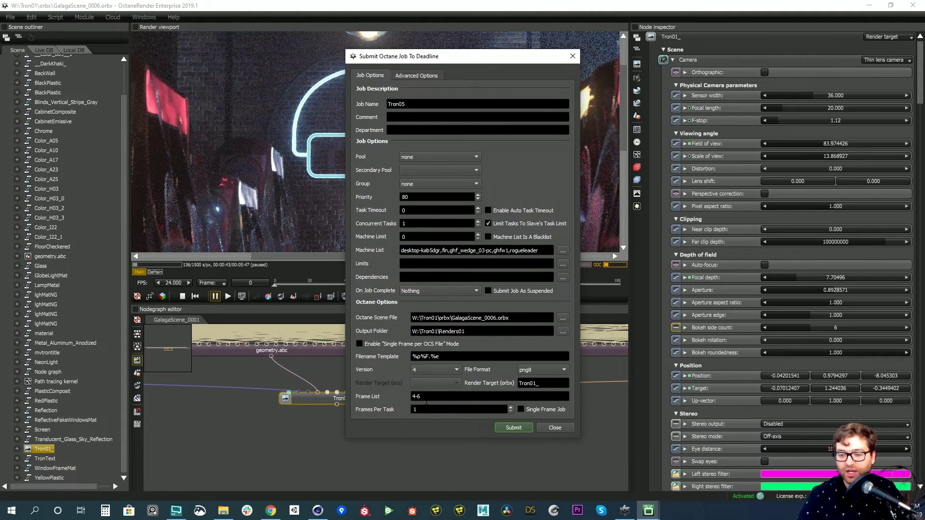
- Review the Octane job's frames per task and its advanced GPU and sampling options, and close the submission dialog without submitting
key("Tab")
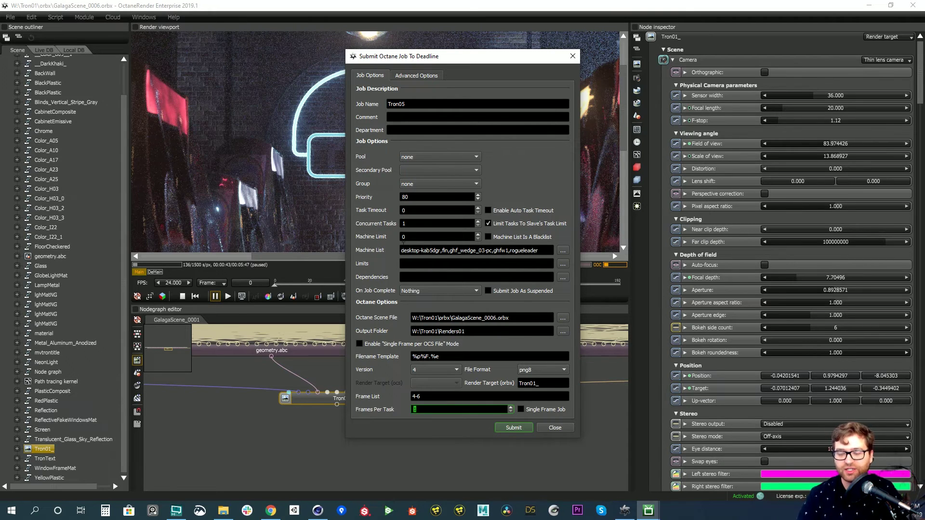
left_click(408, 76)
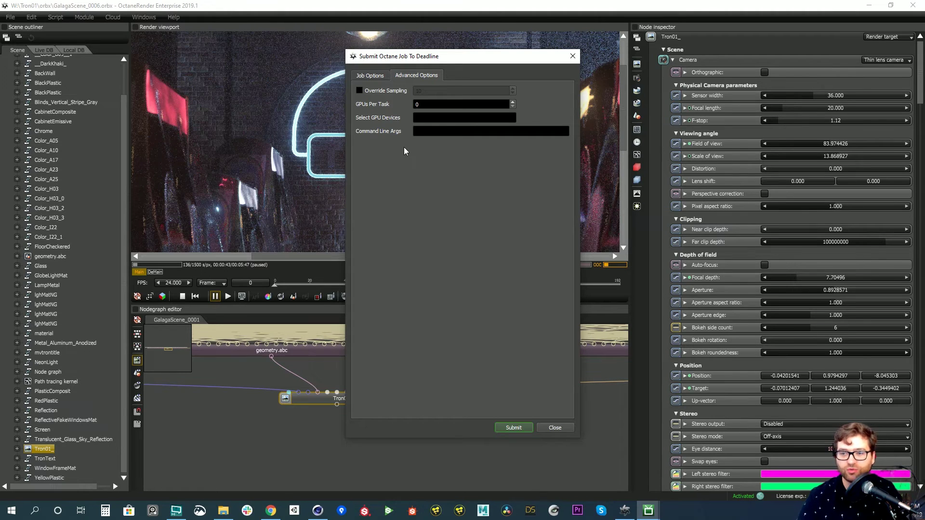
left_click(369, 78)
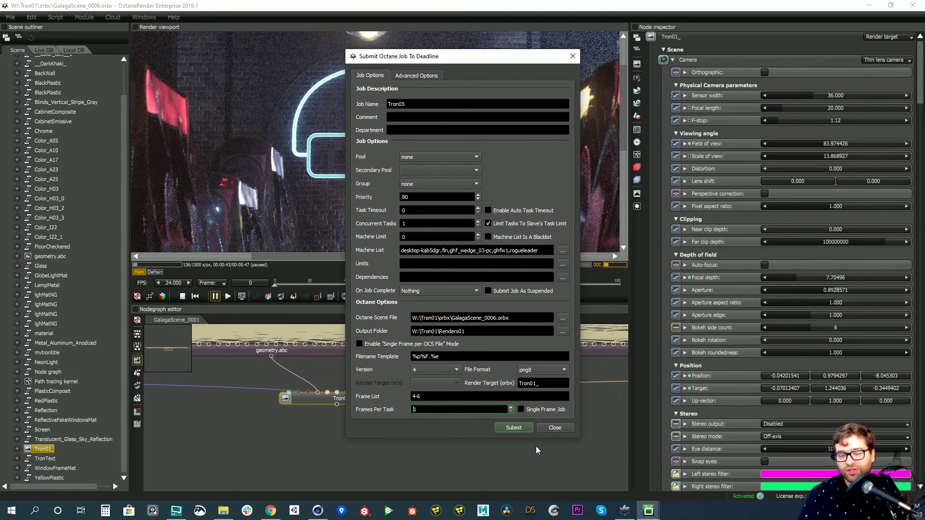
left_click(553, 428)
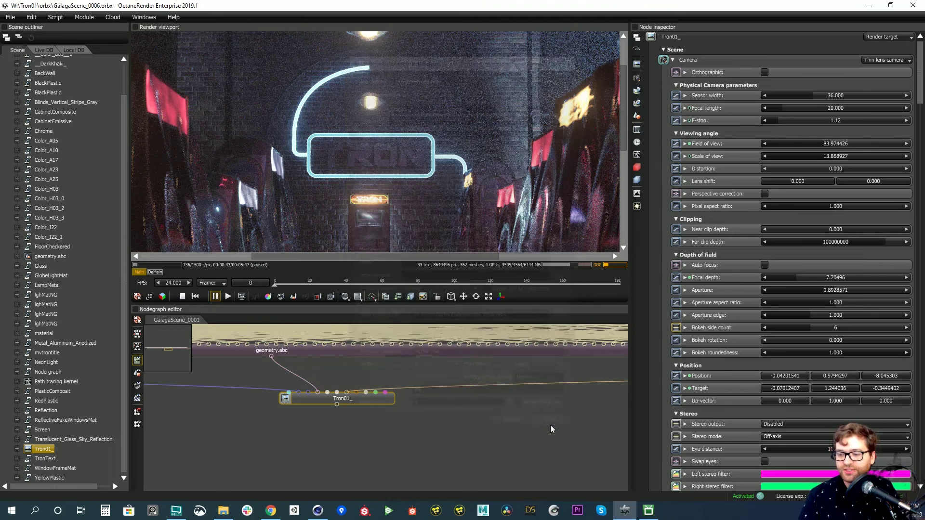
- Return to Deadline Monitor and examine the per-frame task and render times of the Tron03 and Tron01 jobs
left_click(647, 510)
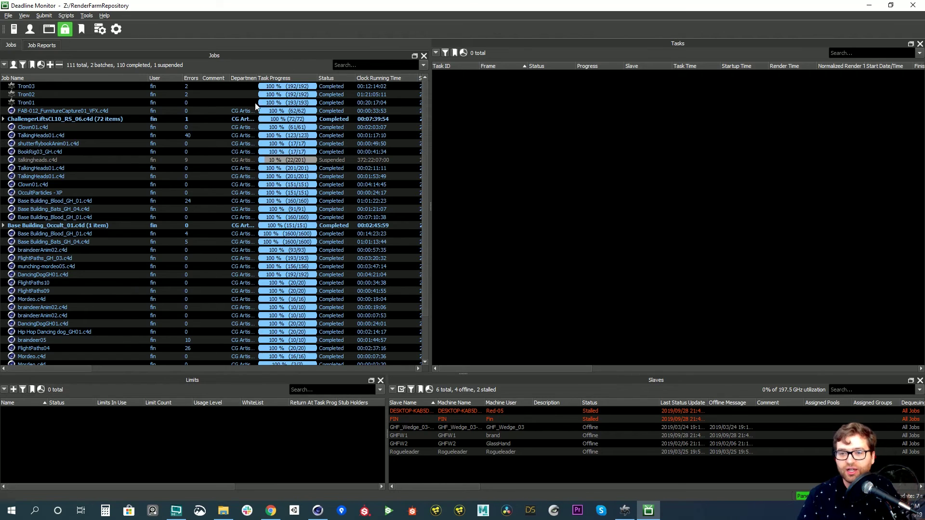
left_click(327, 88)
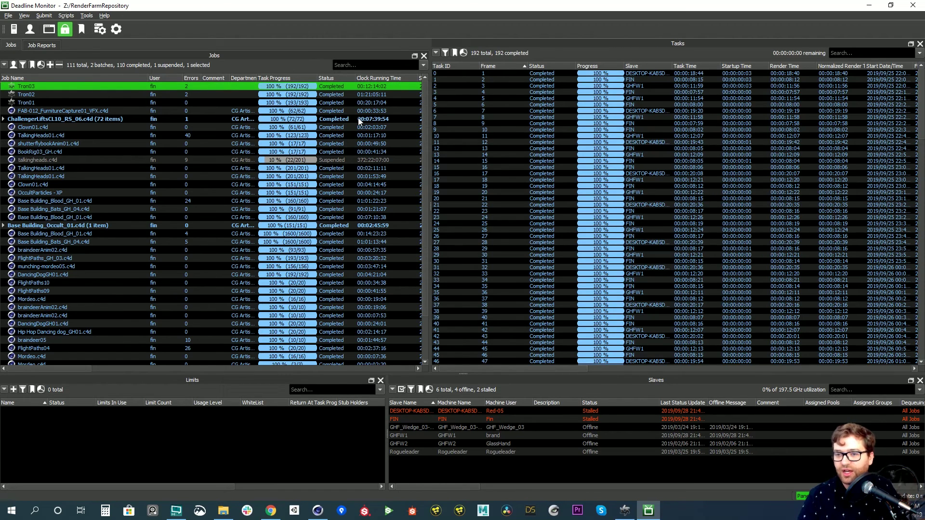
left_click(344, 103)
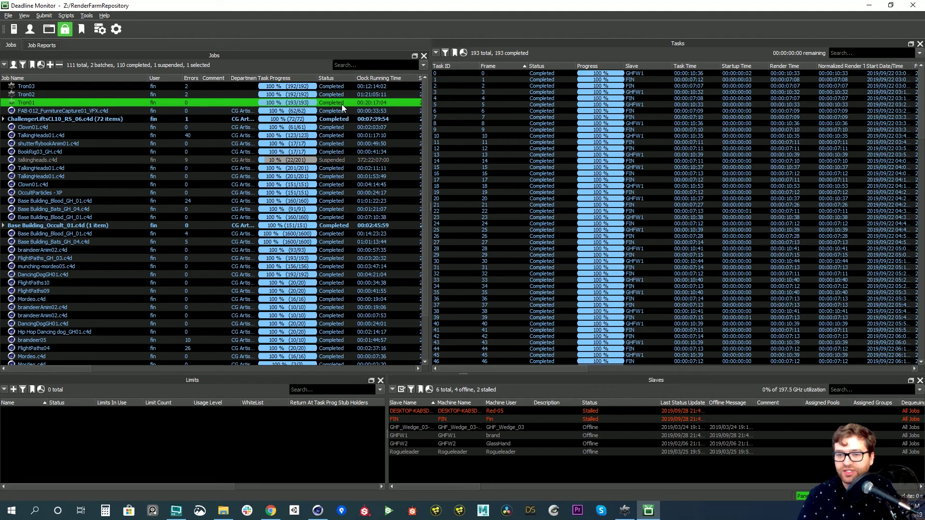
scroll(525, 132, "down", 20)
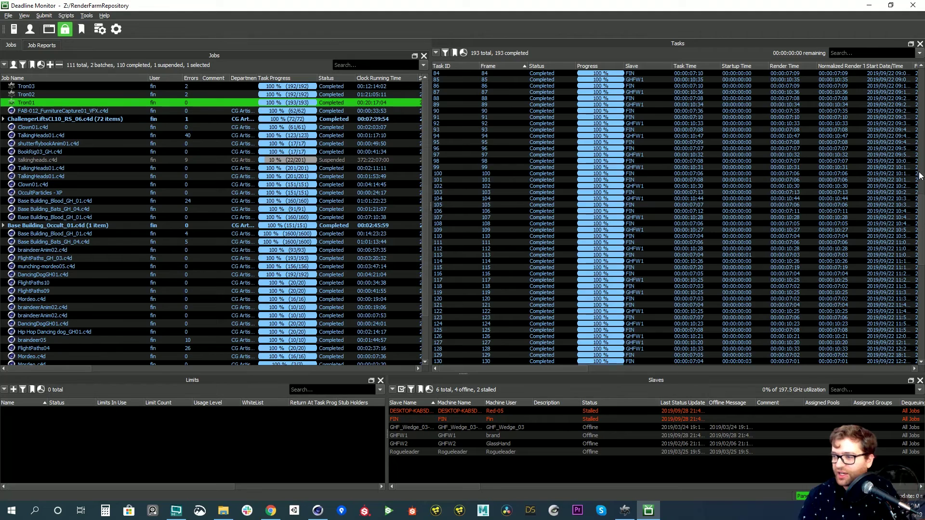
left_click_drag(918, 176, 915, 79)
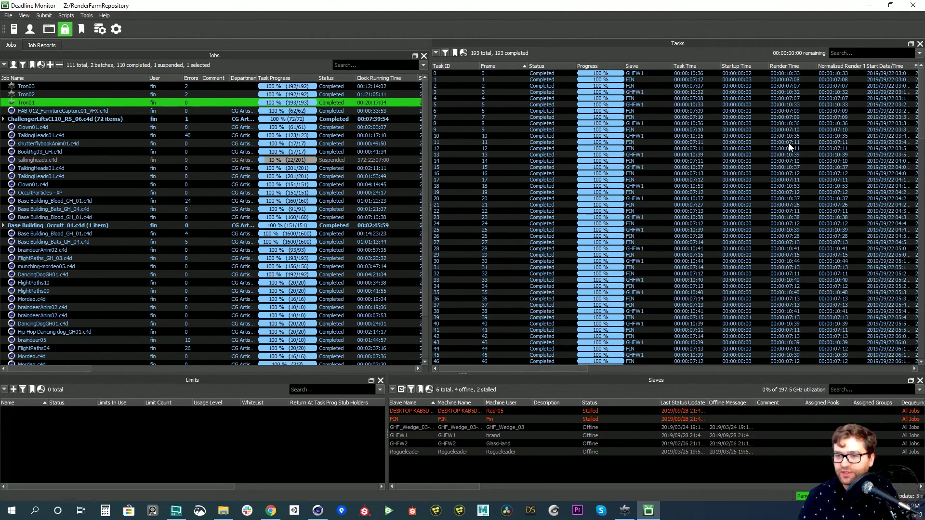
- Examine the Tron02 job's task times for each frame and render machine
left_click(374, 96)
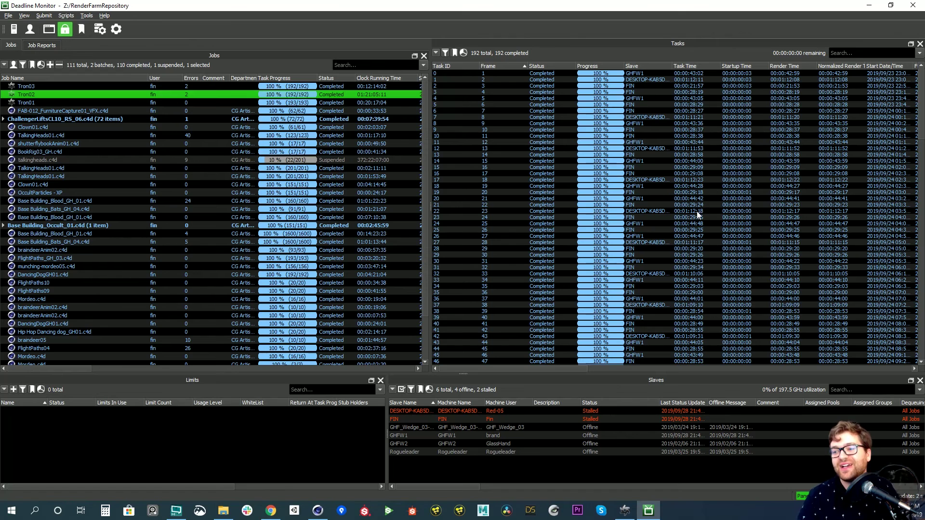
scroll(711, 208, "down", 3)
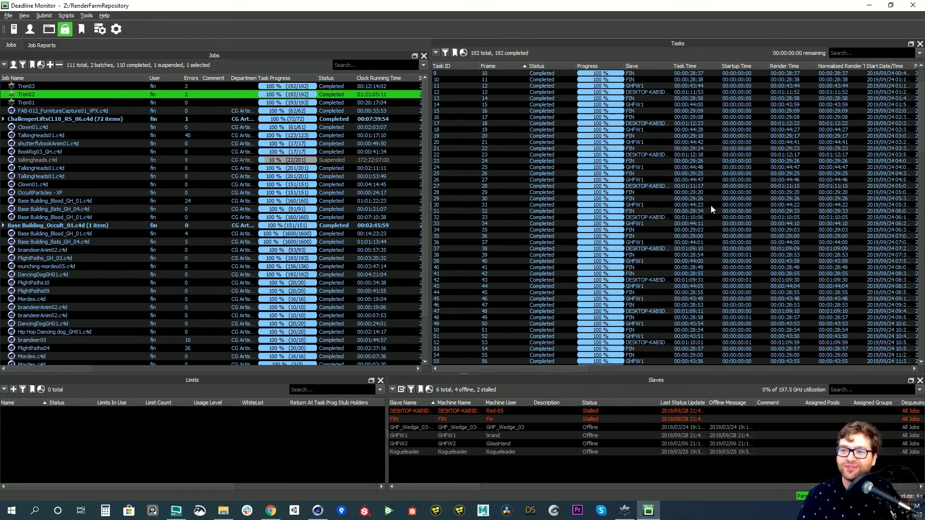
scroll(710, 206, "down", 10)
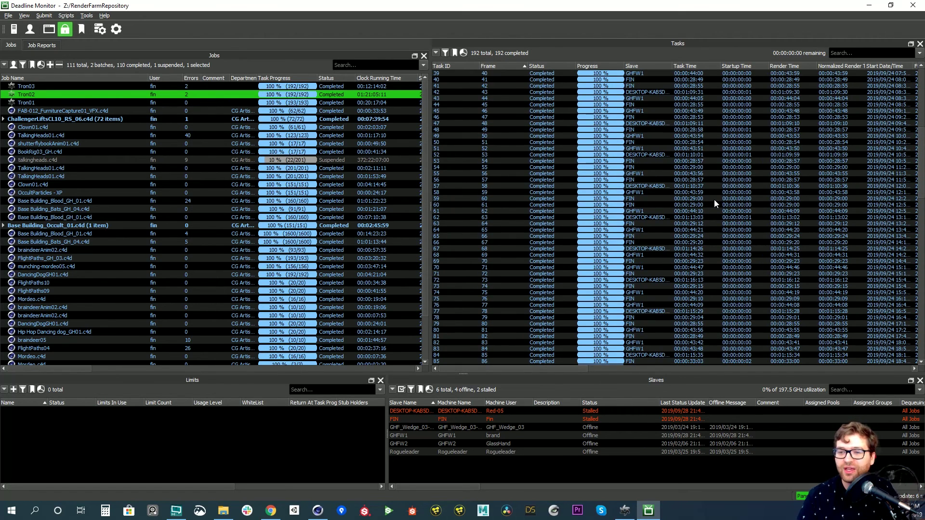
scroll(715, 199, "down", 1)
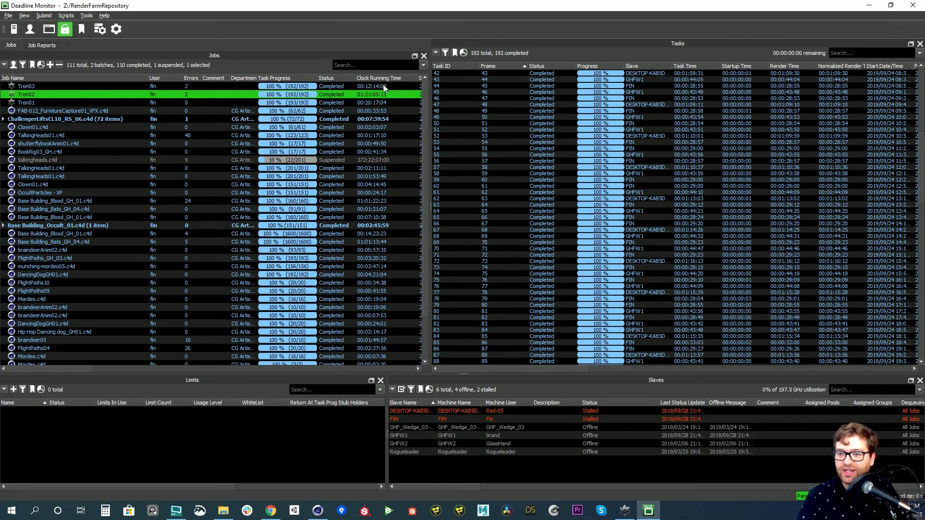
- Examine the Tron03 job's task times through its whole frame range for comparison with Tron02
left_click(384, 87)
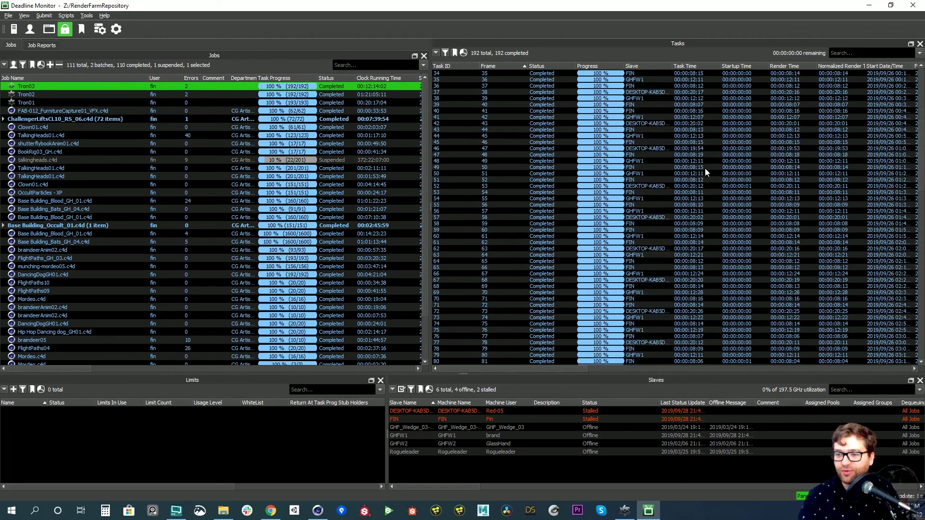
scroll(703, 166, "down", 13)
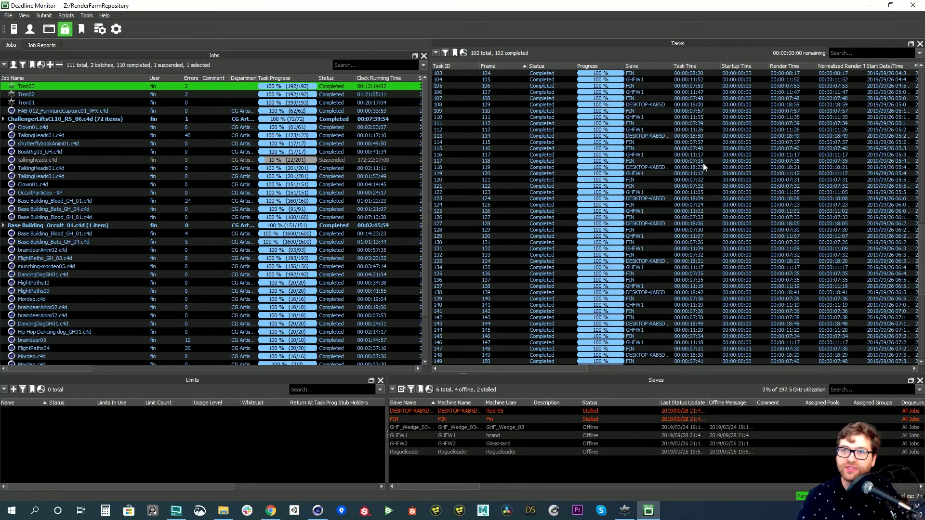
scroll(703, 163, "down", 14)
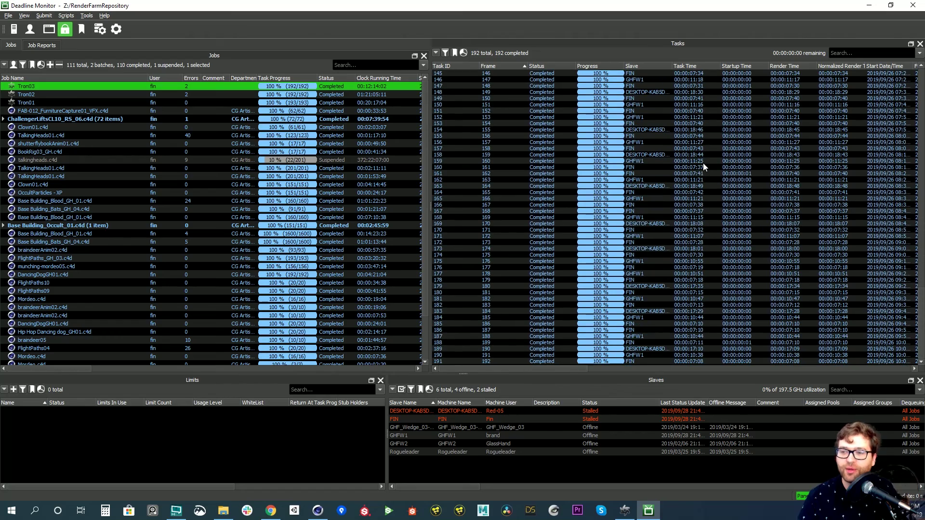
scroll(703, 160, "up", 20)
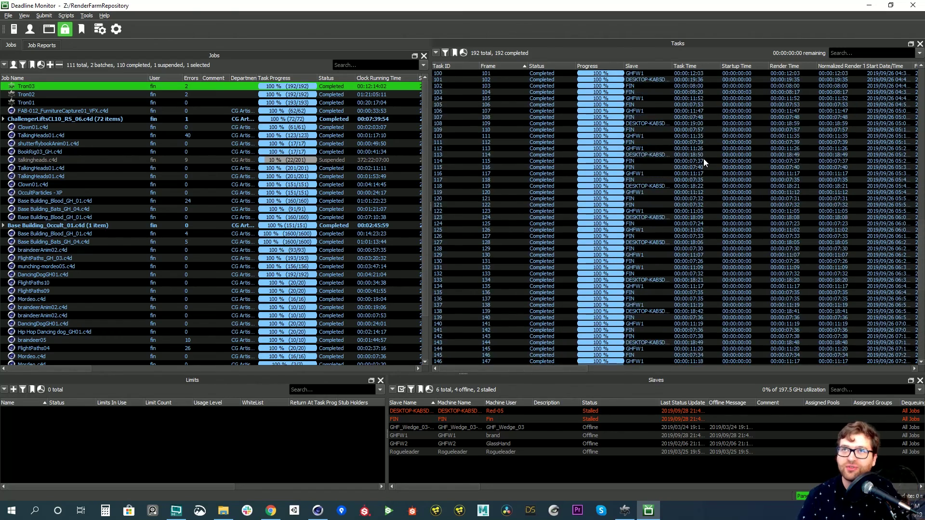
scroll(703, 158, "up", 20)
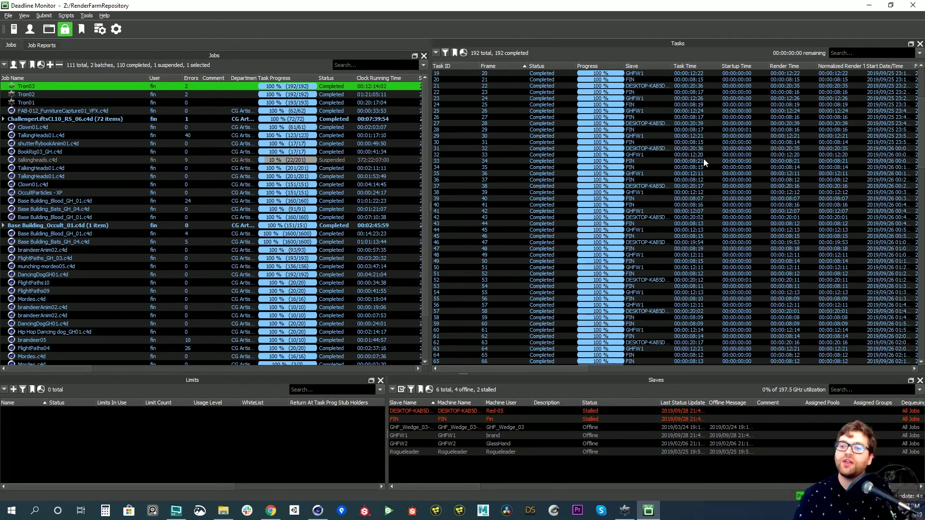
scroll(678, 126, "up", 7)
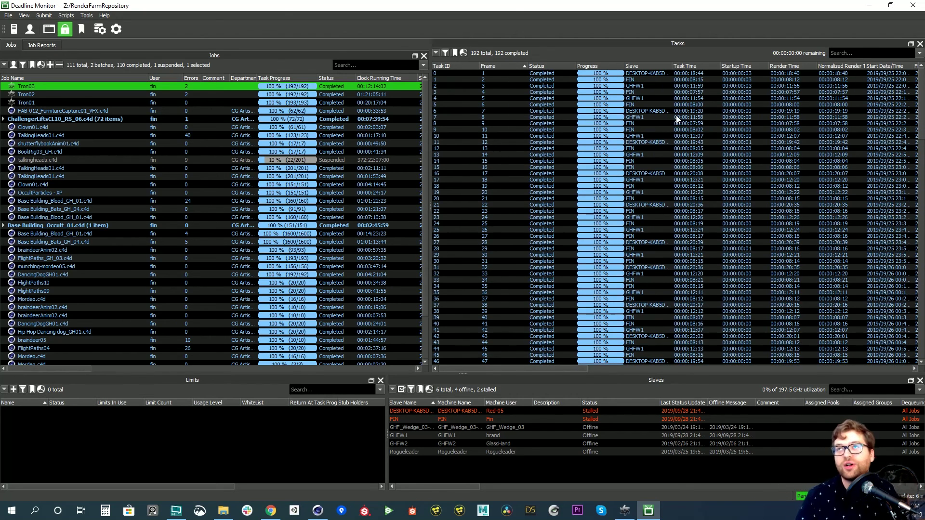